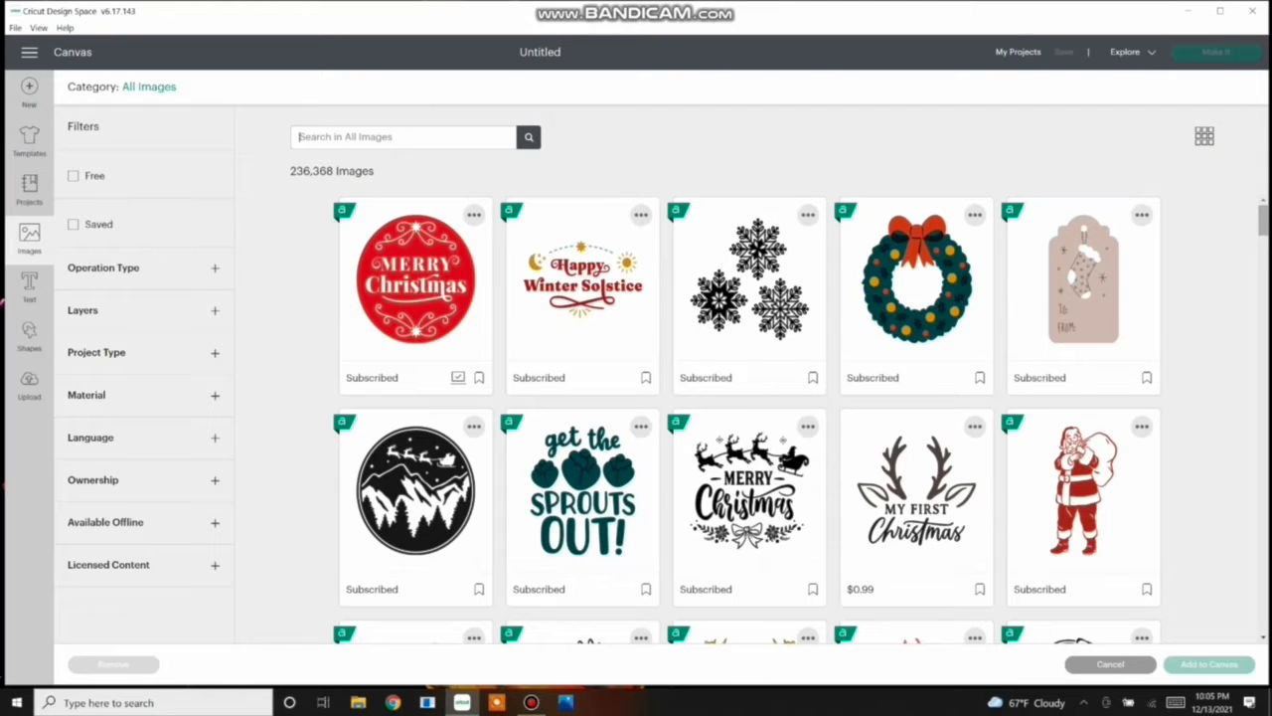
Step: Search the image library for #MA3BFE and select the peony flower image
{"action": "type", "text": "#M"}
{"action": "type", "text": "A3BFE"}
{"action": "key", "text": "Return"}
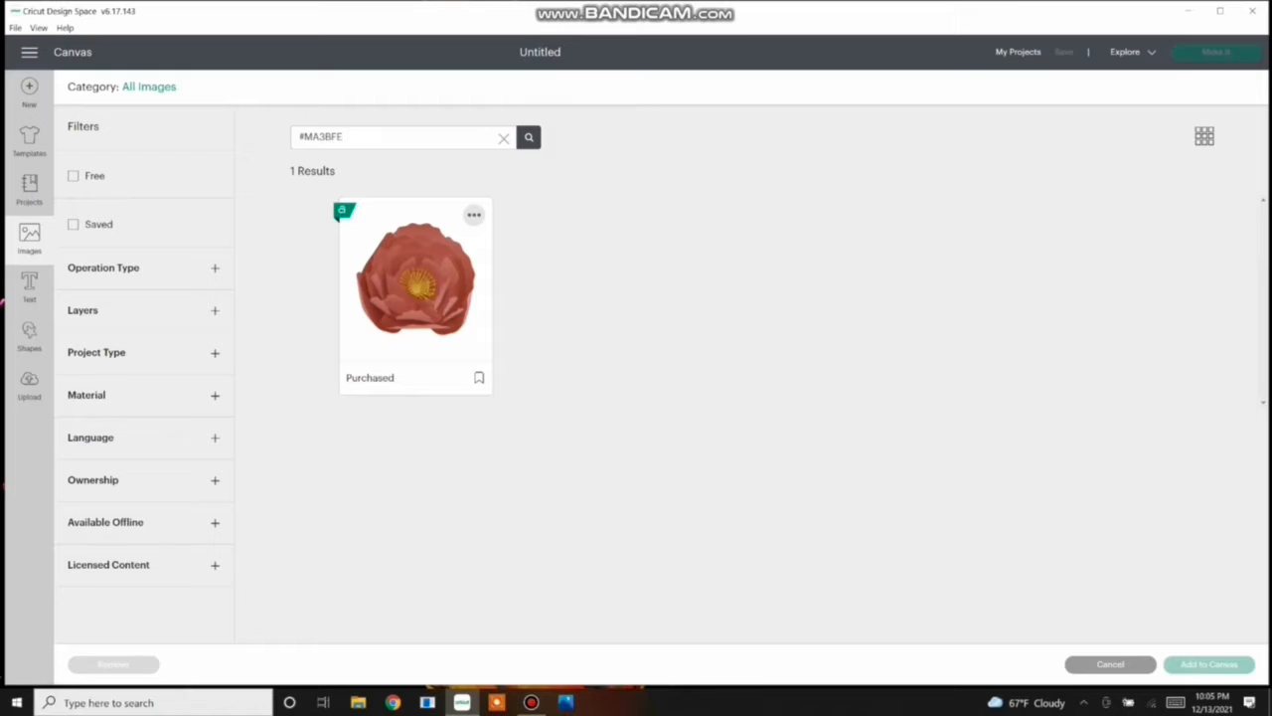
{"action": "left_click", "coordinate": [415, 280]}
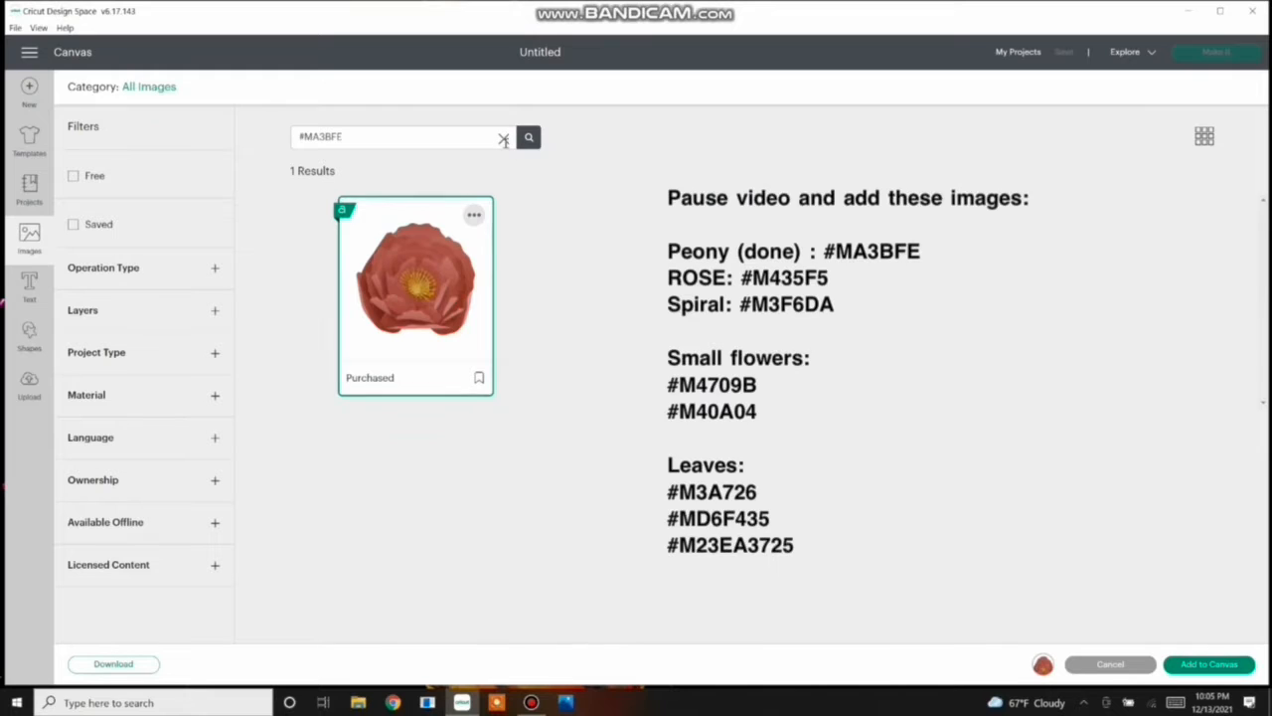
Step: Find and select the leaf image #M23EA3725, and add all selected images to the canvas
{"action": "left_click", "coordinate": [503, 140]}
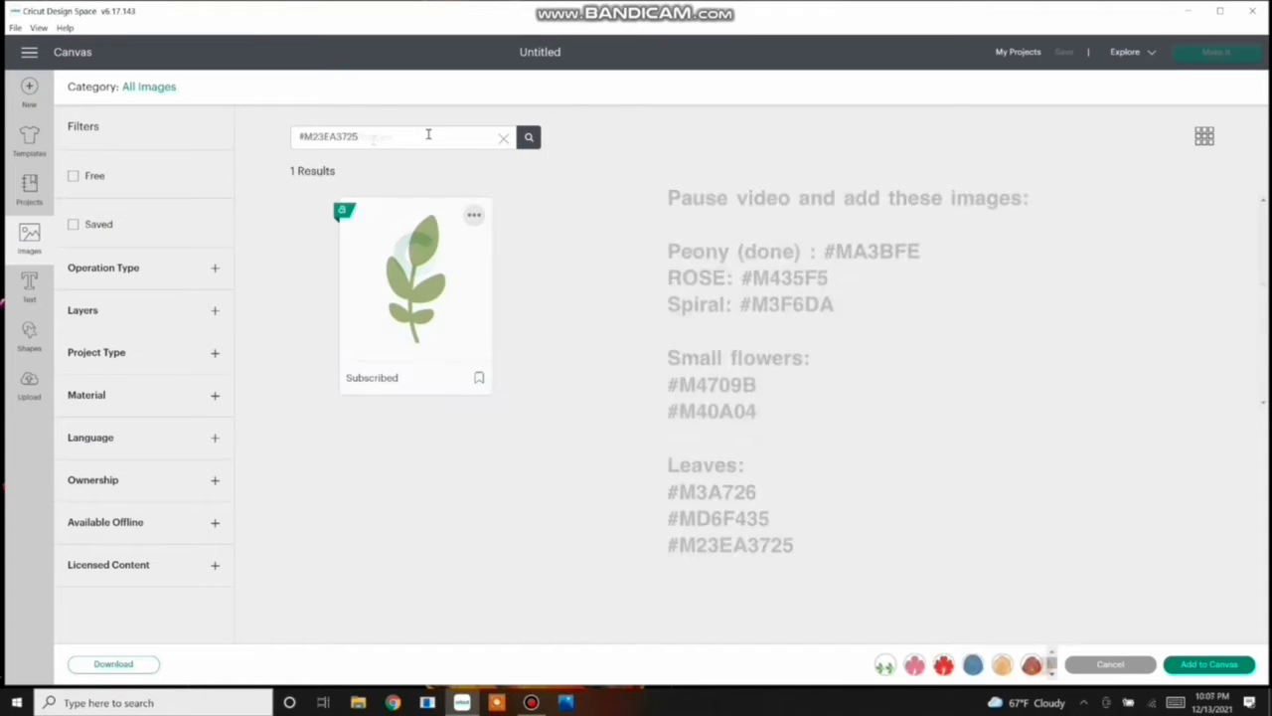
{"action": "left_click", "coordinate": [400, 286]}
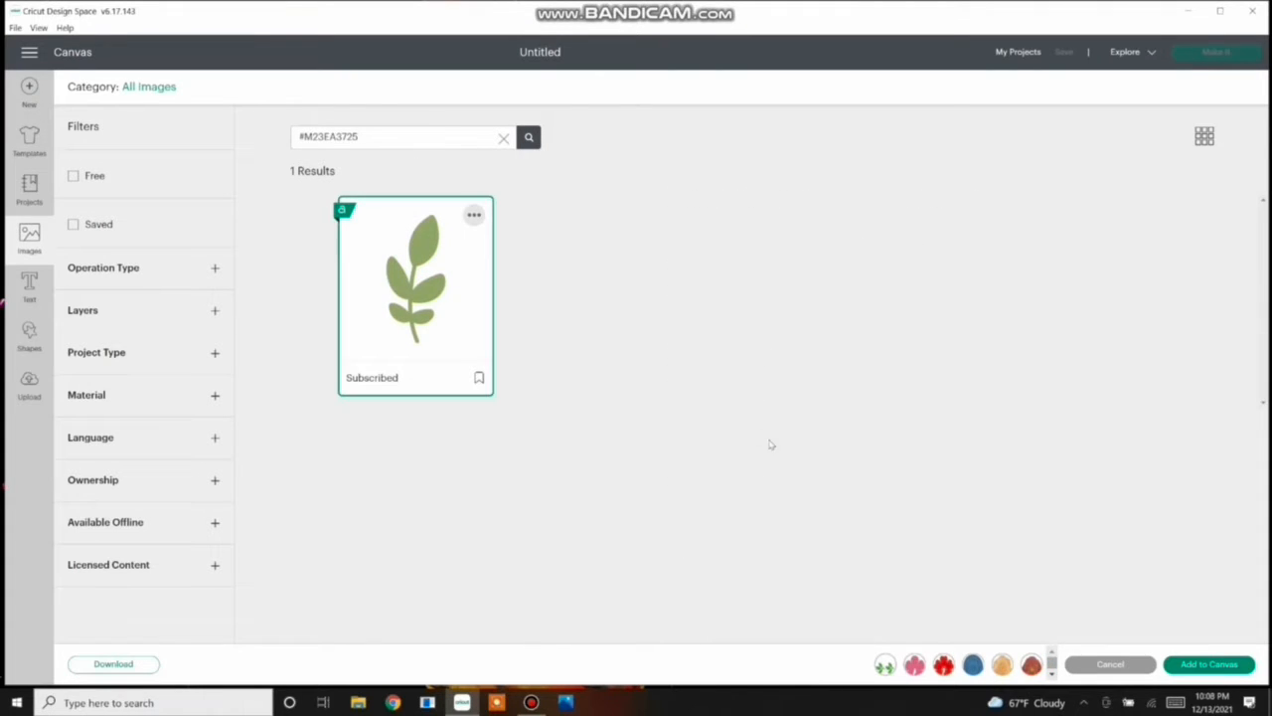
{"action": "left_click", "coordinate": [1211, 664]}
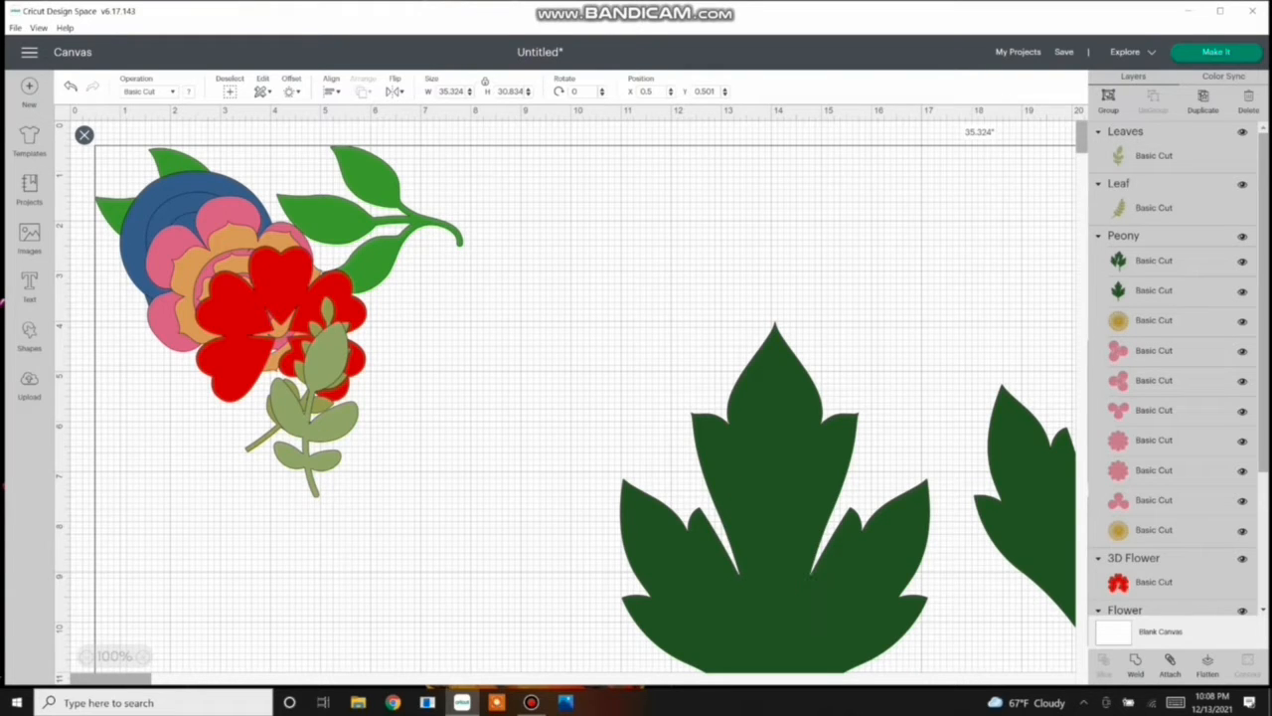
Step: Set the overall width of all selected images to 8.25 inches and move them toward the middle of the canvas
{"action": "left_click_drag", "start_coordinate": [758, 530], "coordinate": [734, 553]}
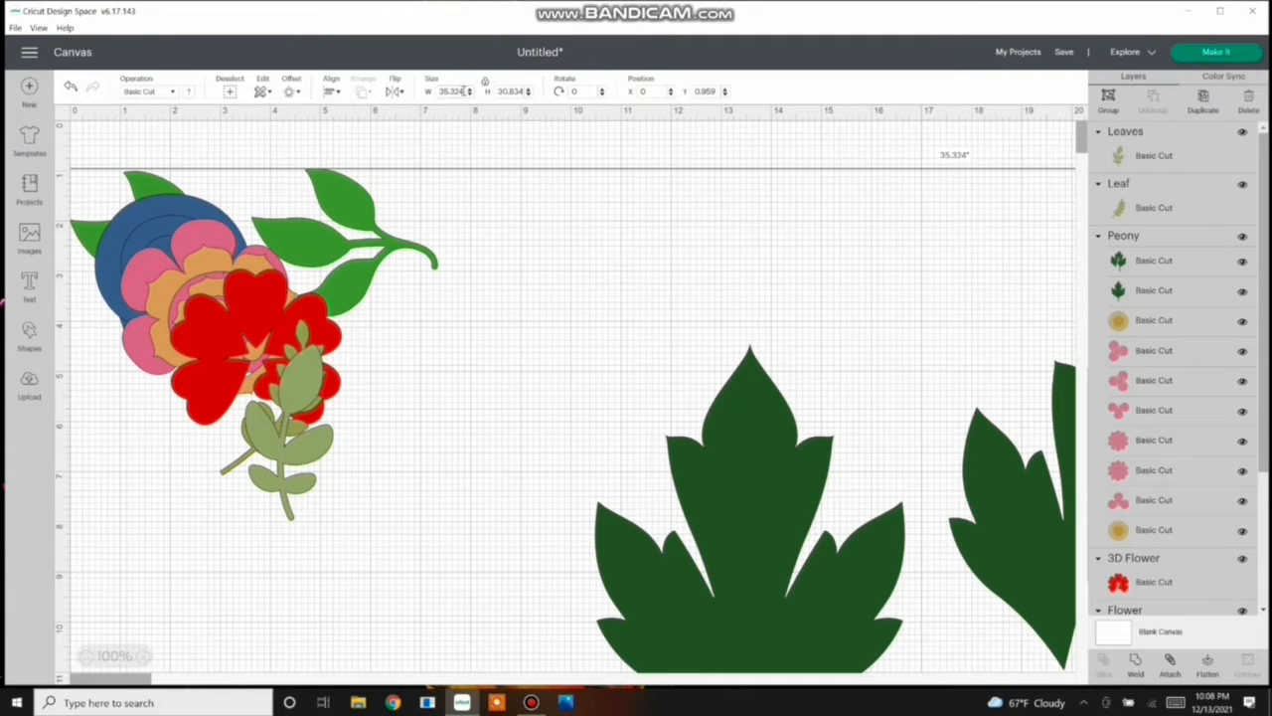
{"action": "key", "text": "BackSpace"}
{"action": "key", "text": "BackSpace"}
{"action": "key", "text": "BackSpace"}
{"action": "key", "text": "Return"}
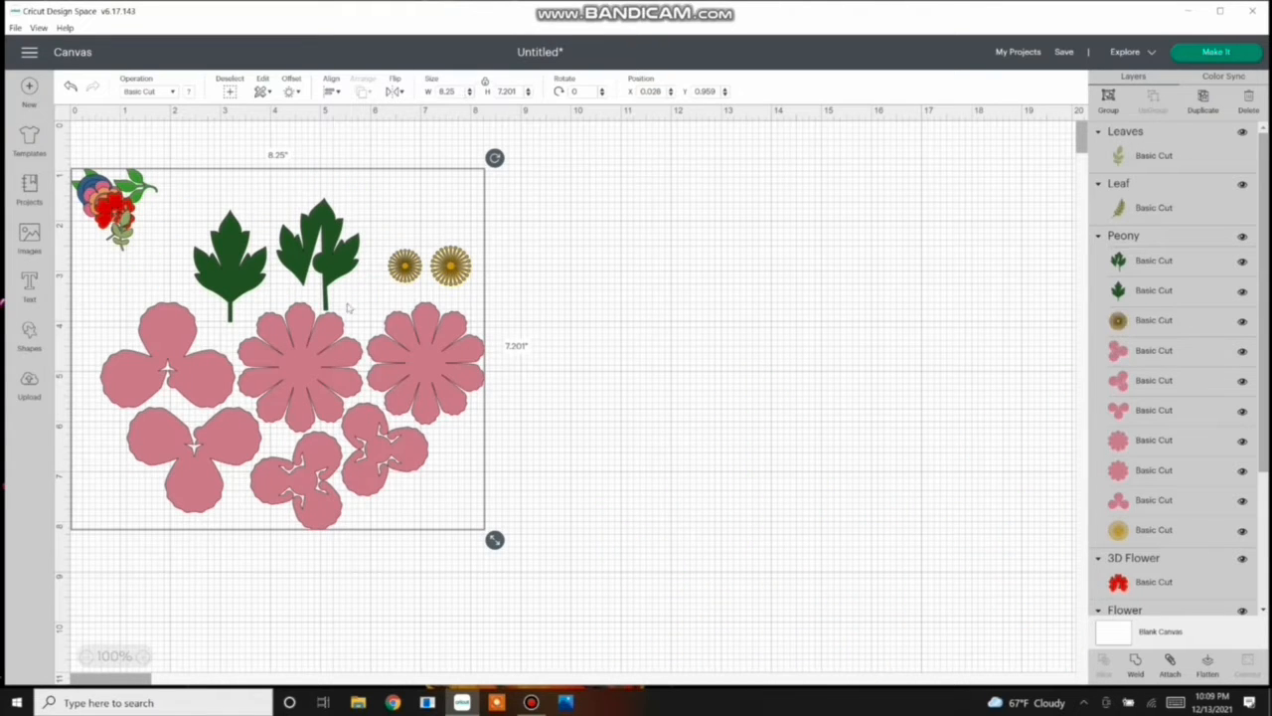
{"action": "left_click_drag", "start_coordinate": [311, 350], "coordinate": [645, 408]}
{"action": "left_click", "coordinate": [497, 217]}
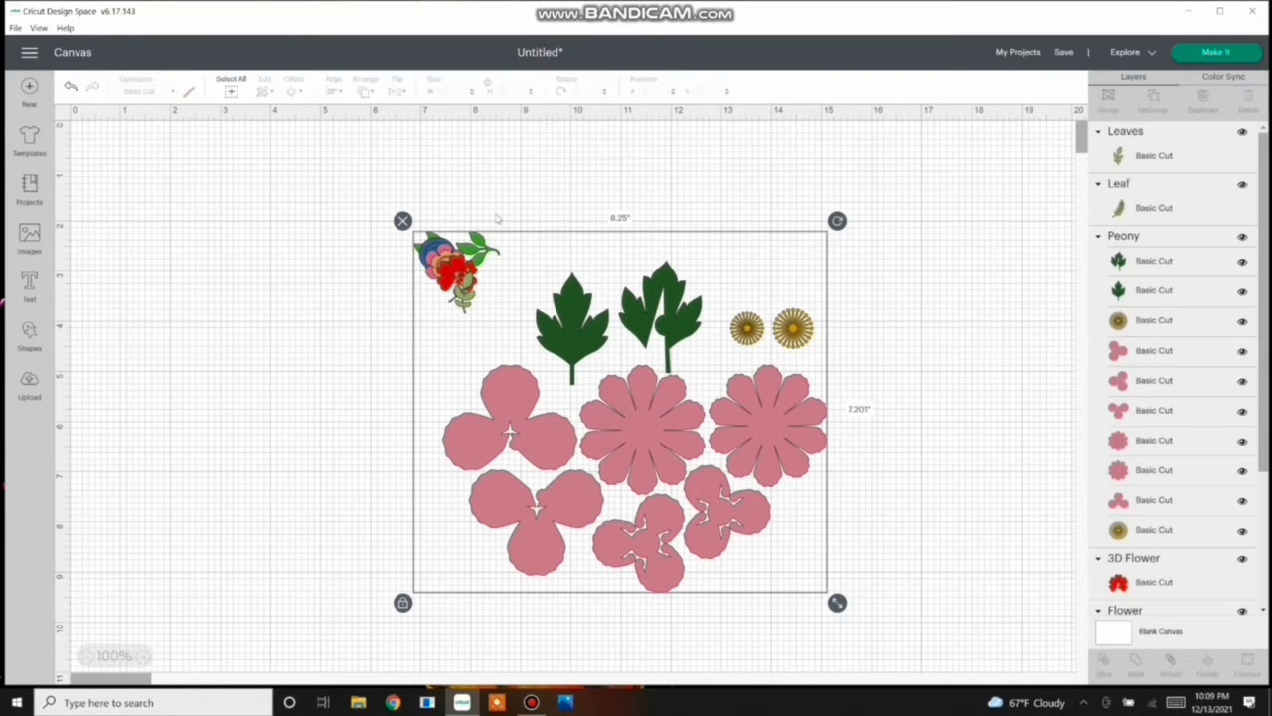
Step: Spread the overlapping small flowers and leaf sprig apart, and place the peony set clear of them at about X 9.2, Y 0.8 inches
{"action": "left_click_drag", "start_coordinate": [416, 226], "coordinate": [505, 316]}
{"action": "left_click", "coordinate": [341, 283]}
{"action": "left_click_drag", "start_coordinate": [459, 270], "coordinate": [309, 276]}
{"action": "left_click_drag", "start_coordinate": [473, 269], "coordinate": [656, 378]}
{"action": "left_click", "coordinate": [449, 264]}
{"action": "mouse_move", "coordinate": [235, 296]}
{"action": "left_mouse_down"}
{"action": "mouse_move", "coordinate": [266, 280]}
{"action": "mouse_move", "coordinate": [231, 301]}
{"action": "left_mouse_up"}
{"action": "left_click_drag", "start_coordinate": [383, 215], "coordinate": [330, 200]}
{"action": "left_click_drag", "start_coordinate": [432, 260], "coordinate": [246, 357]}
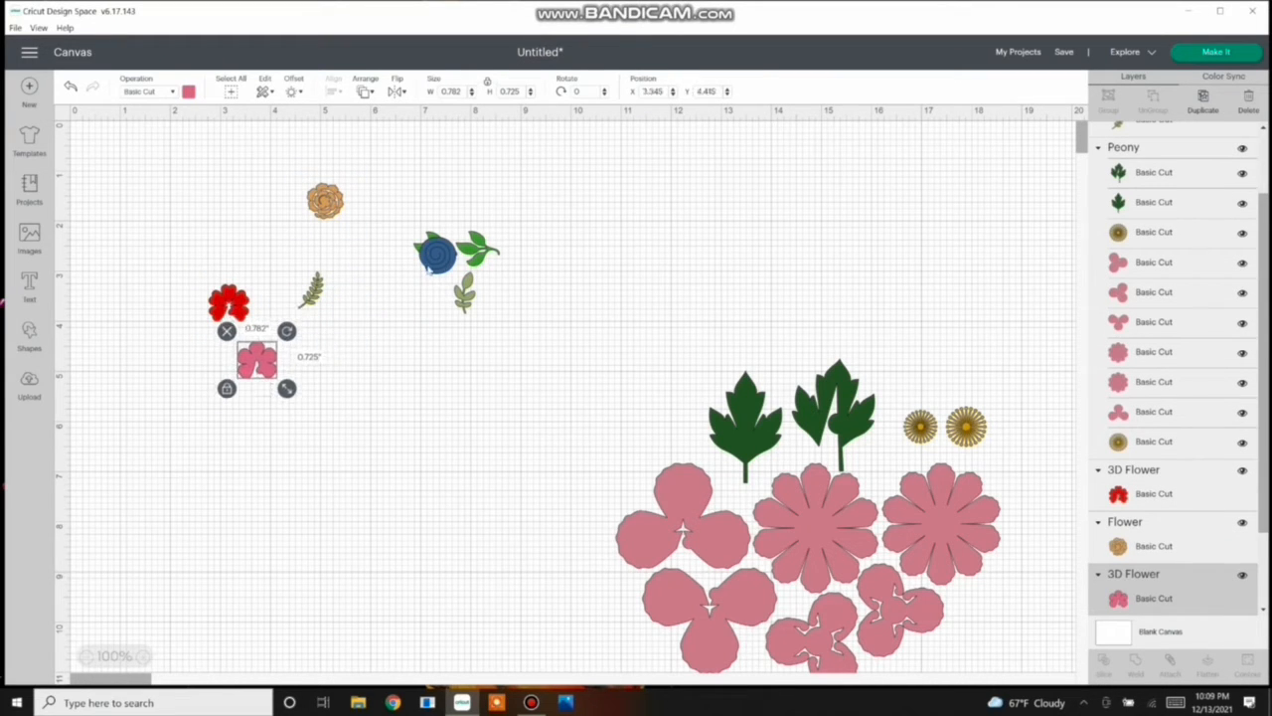
{"action": "left_click_drag", "start_coordinate": [437, 254], "coordinate": [238, 207]}
{"action": "left_click_drag", "start_coordinate": [839, 534], "coordinate": [771, 418]}
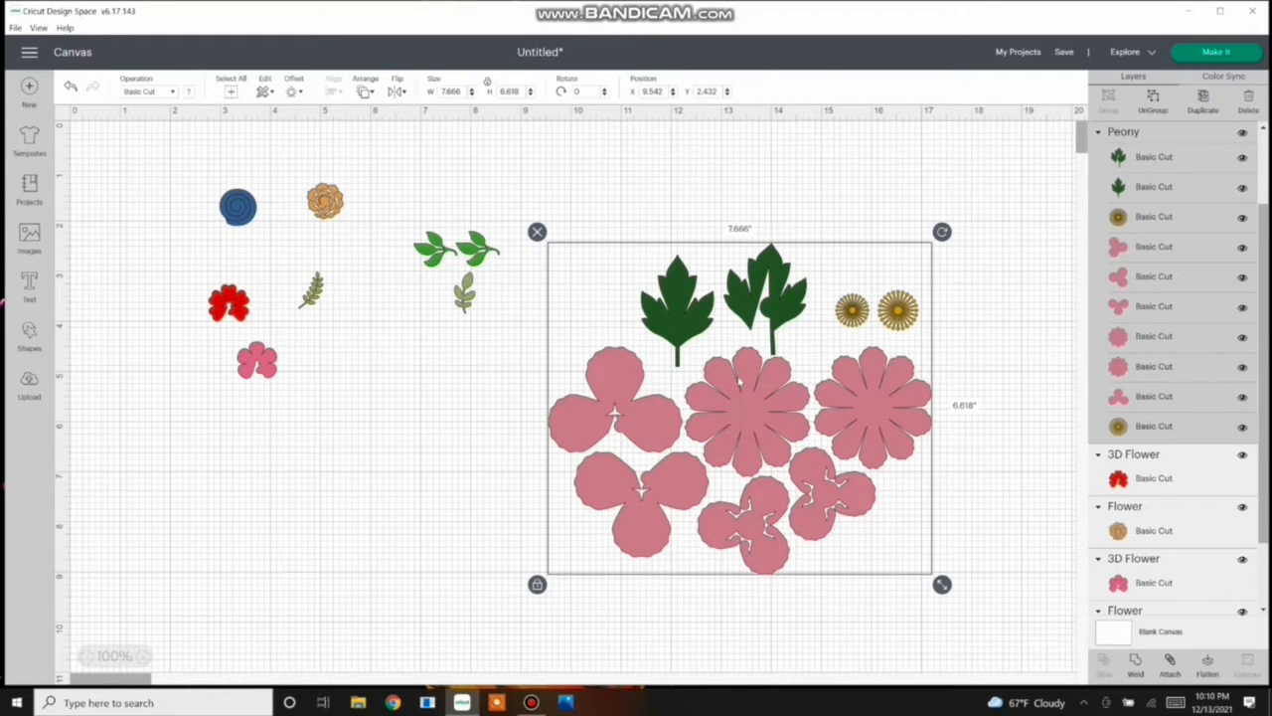
{"action": "left_click_drag", "start_coordinate": [741, 380], "coordinate": [725, 298]}
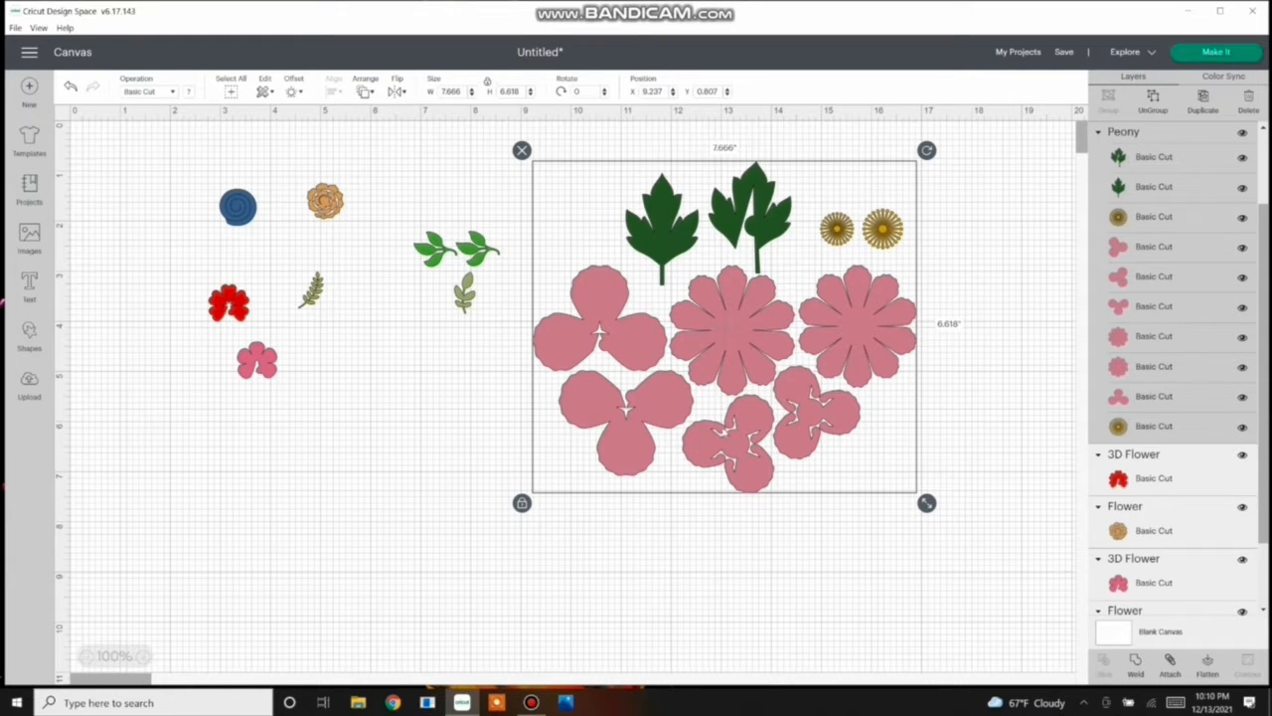
Step: Set the blue spiral flower's width to 4 inches and move it to the empty area below the small images
{"action": "left_click", "coordinate": [239, 210]}
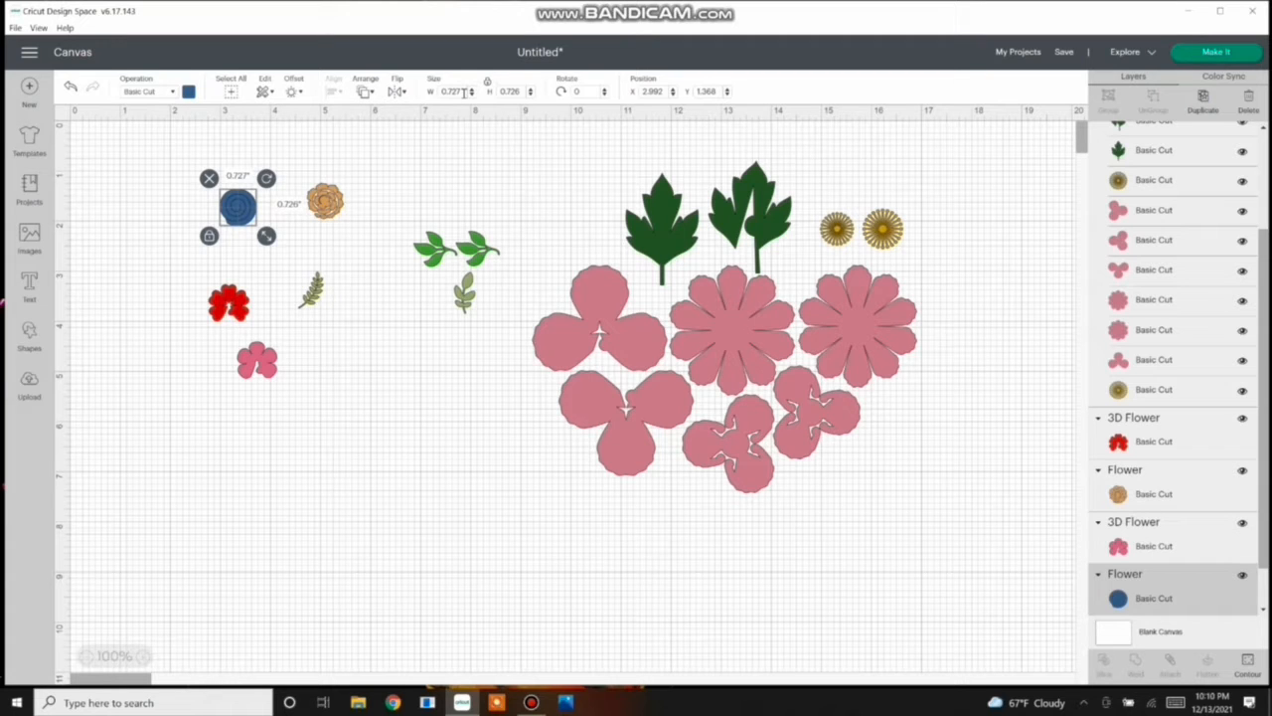
{"action": "type", "text": "0"}
{"action": "type", "text": "4"}
{"action": "key", "text": "Return"}
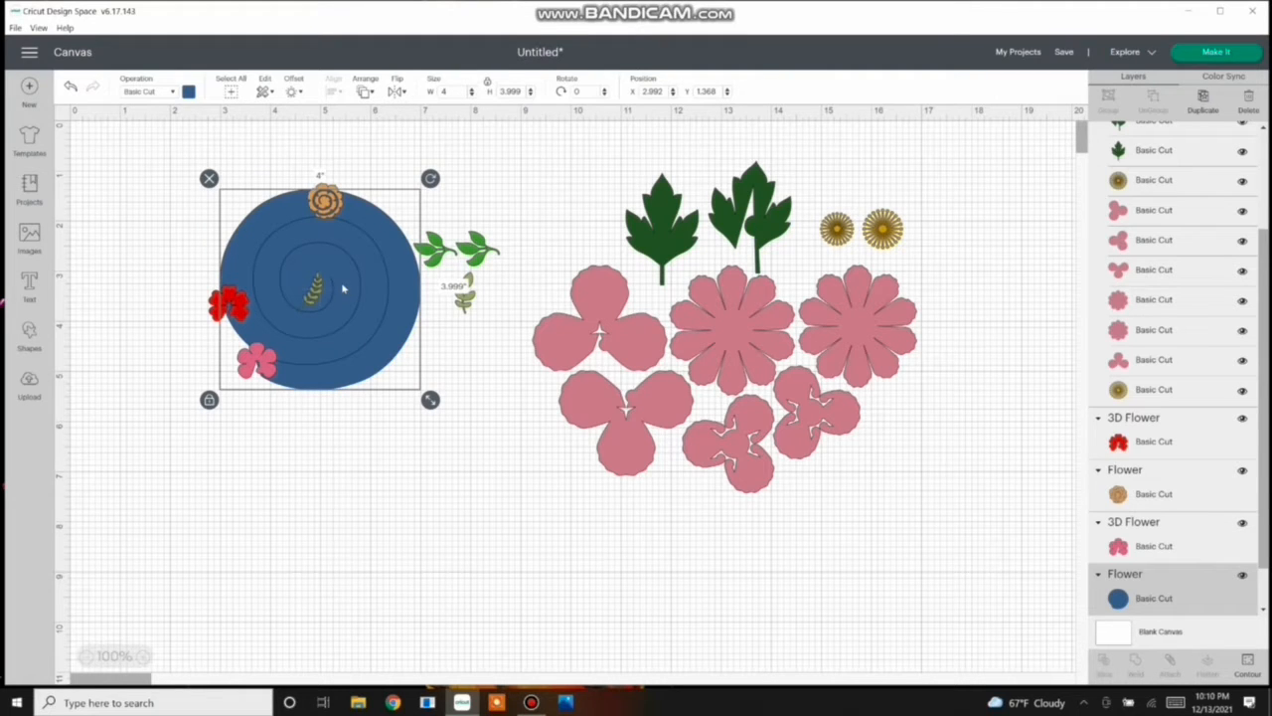
{"action": "left_click_drag", "start_coordinate": [341, 298], "coordinate": [427, 489]}
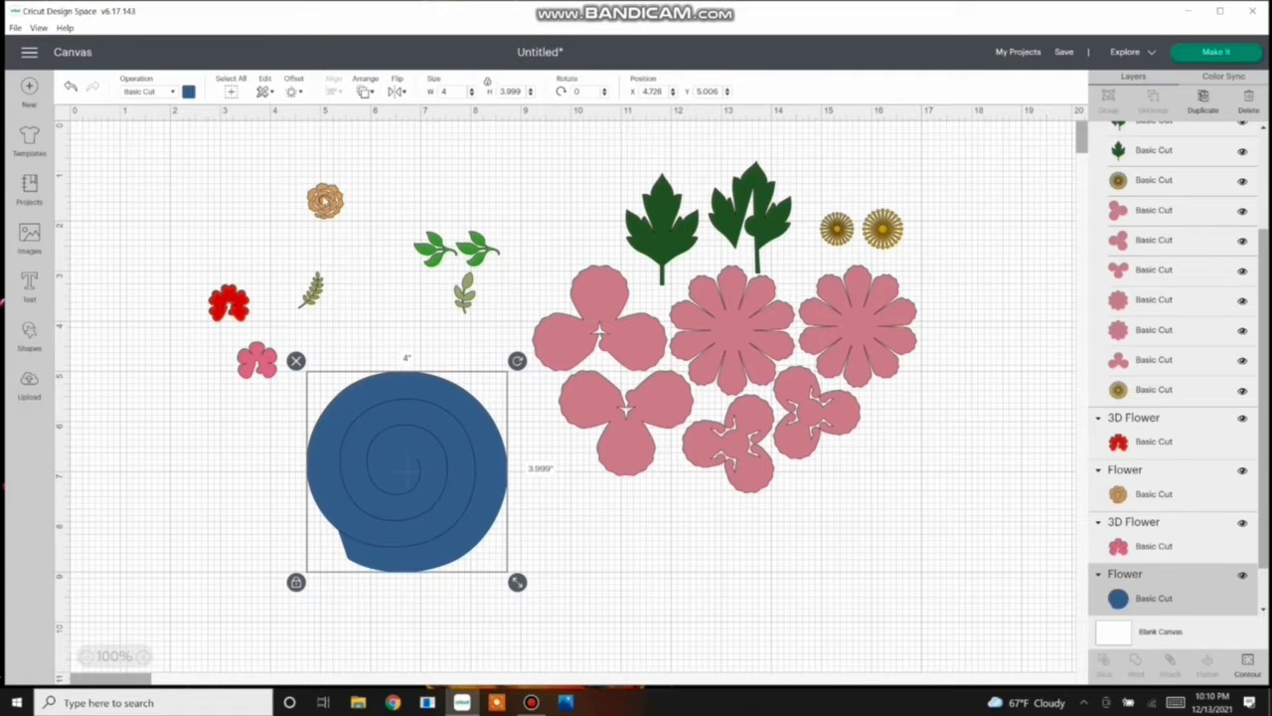
Step: Set the orange spiral flower's width to 5 inches and move it below the peony set
{"action": "left_click", "coordinate": [324, 201]}
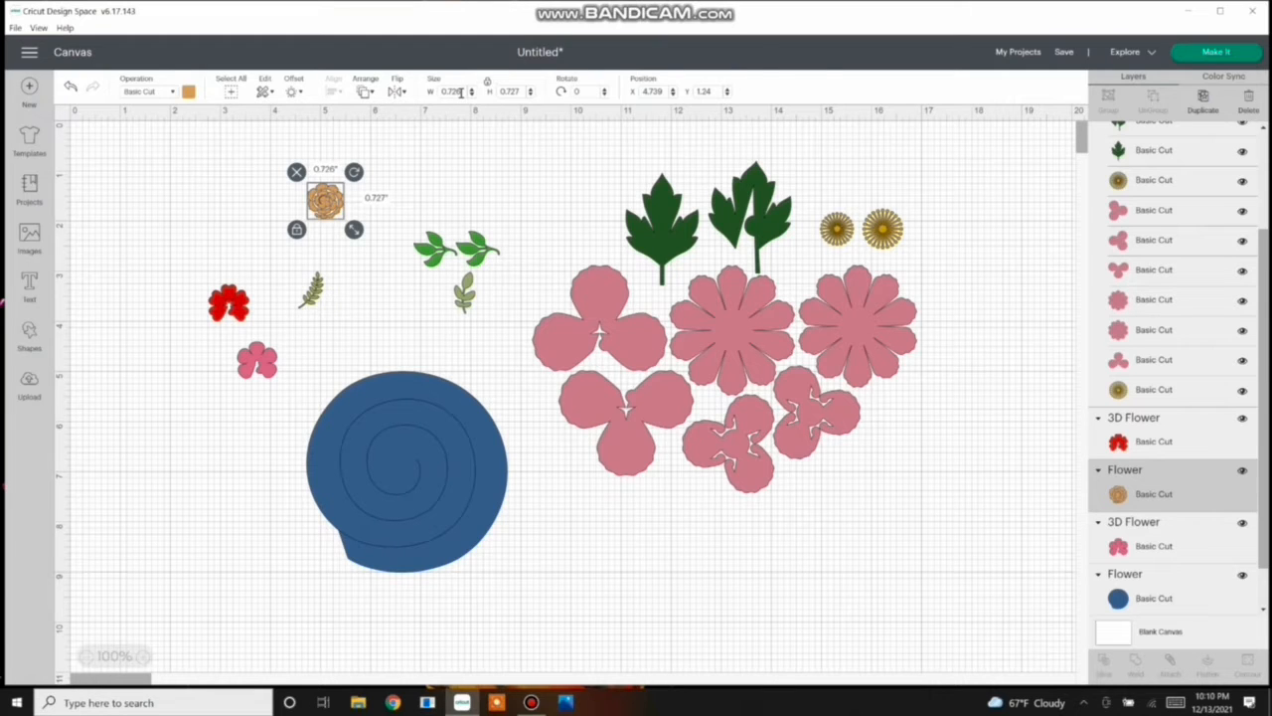
{"action": "type", "text": "0."}
{"action": "type", "text": "5"}
{"action": "key", "text": "Return"}
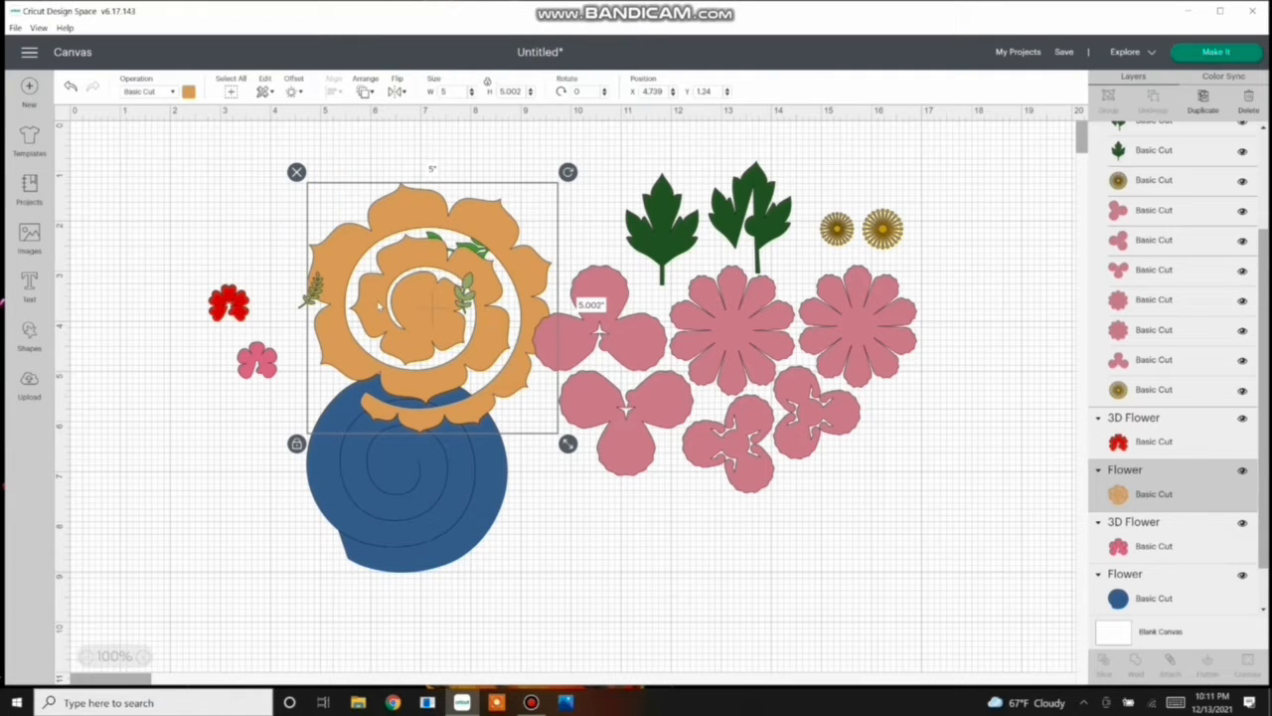
{"action": "left_click_drag", "start_coordinate": [378, 306], "coordinate": [825, 568]}
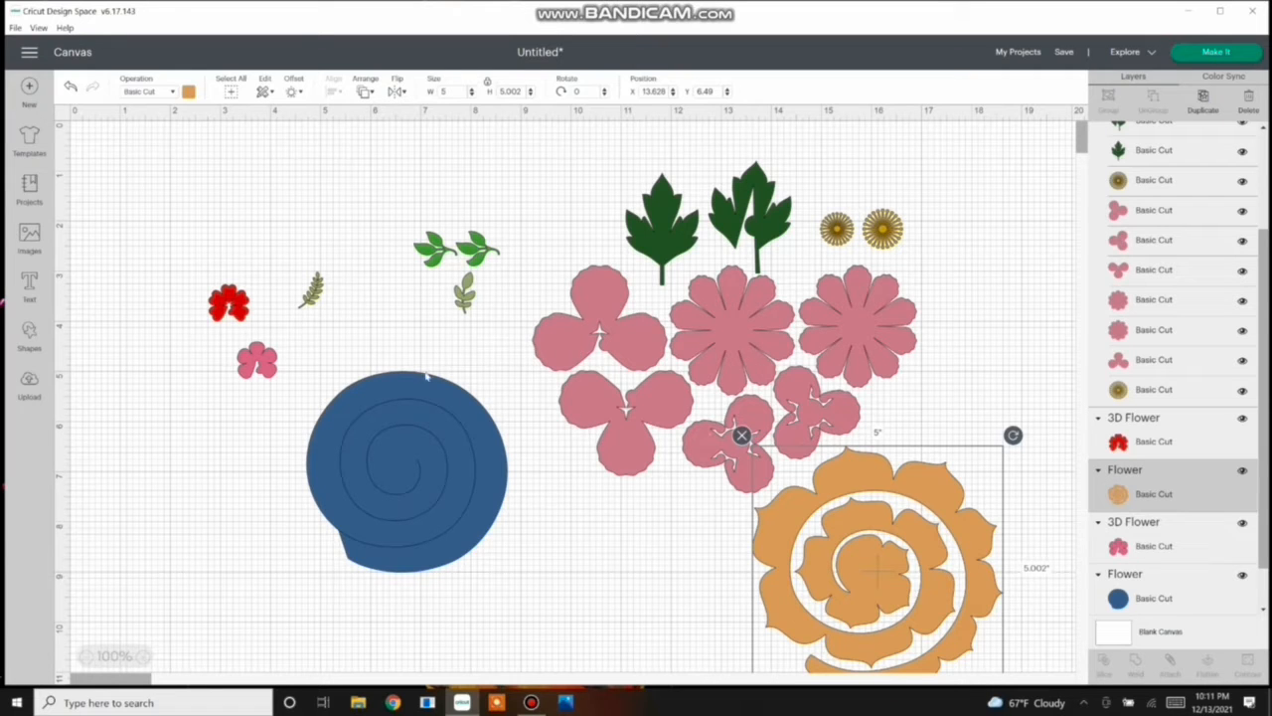
Step: Set the red small flower's width to 1.5 inches
{"action": "left_click", "coordinate": [229, 303]}
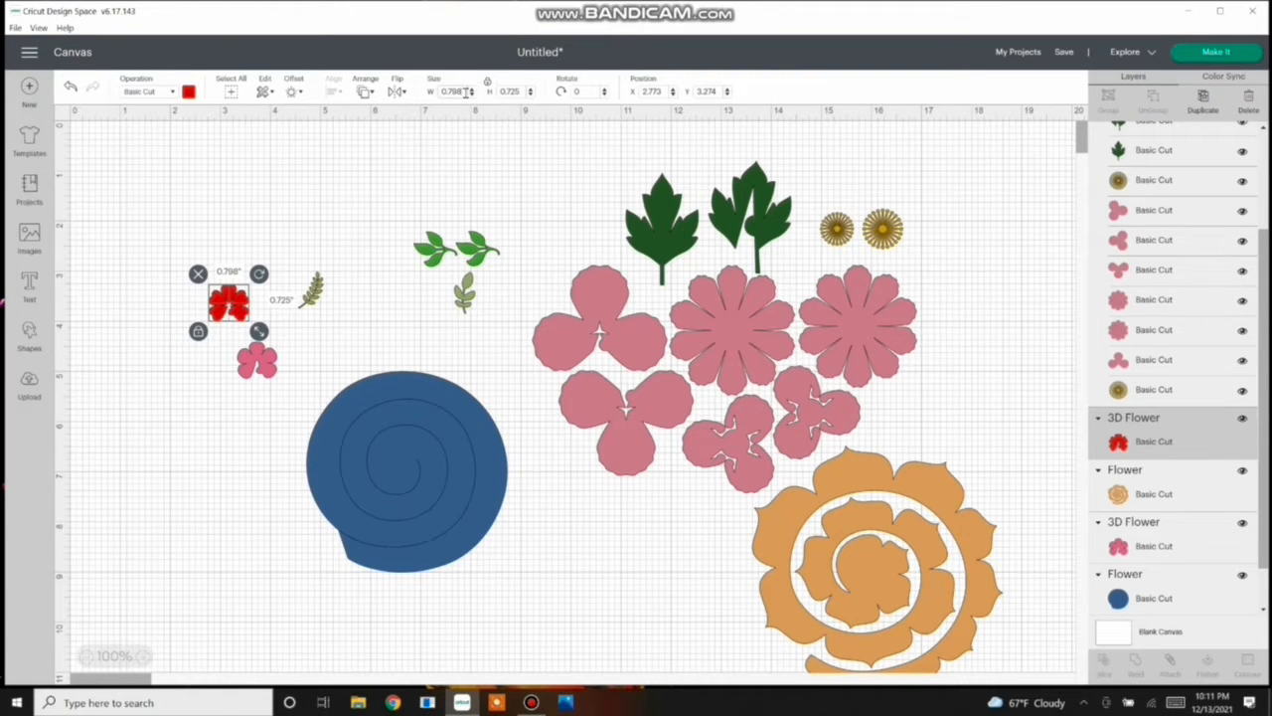
{"action": "key", "text": "BackSpace"}
{"action": "key", "text": "BackSpace"}
{"action": "key", "text": "Return"}
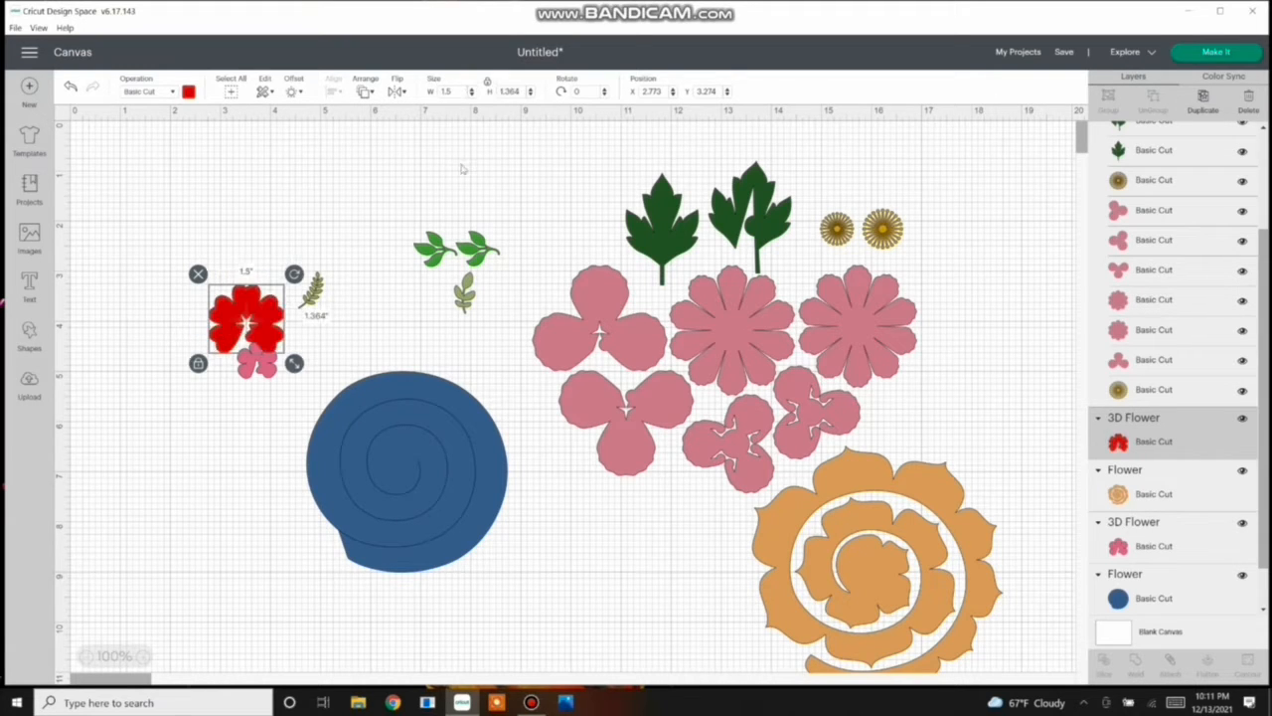
Step: Set the small pink flower's width to 1.5 inches and move it above the red flower
{"action": "left_click", "coordinate": [259, 368]}
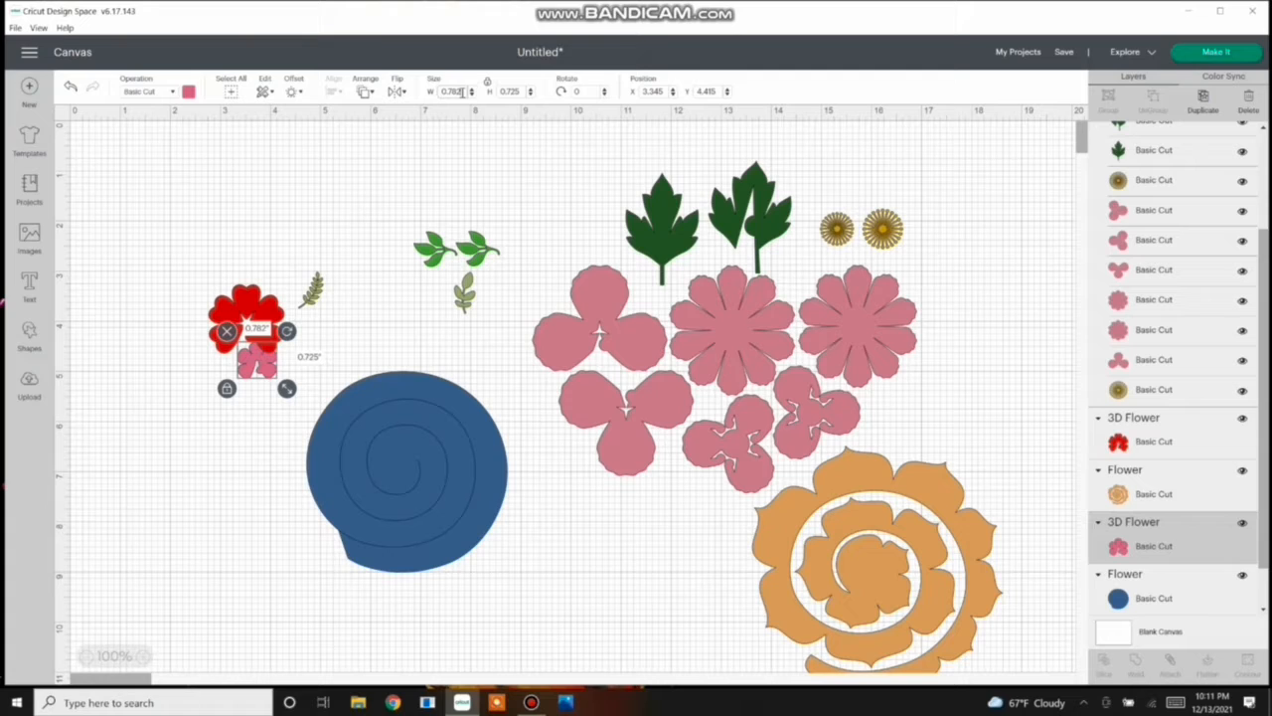
{"action": "key", "text": "BackSpace"}
{"action": "key", "text": "BackSpace"}
{"action": "key", "text": "BackSpace"}
{"action": "key", "text": "BackSpace"}
{"action": "type", "text": "1.5"}
{"action": "key", "text": "Return"}
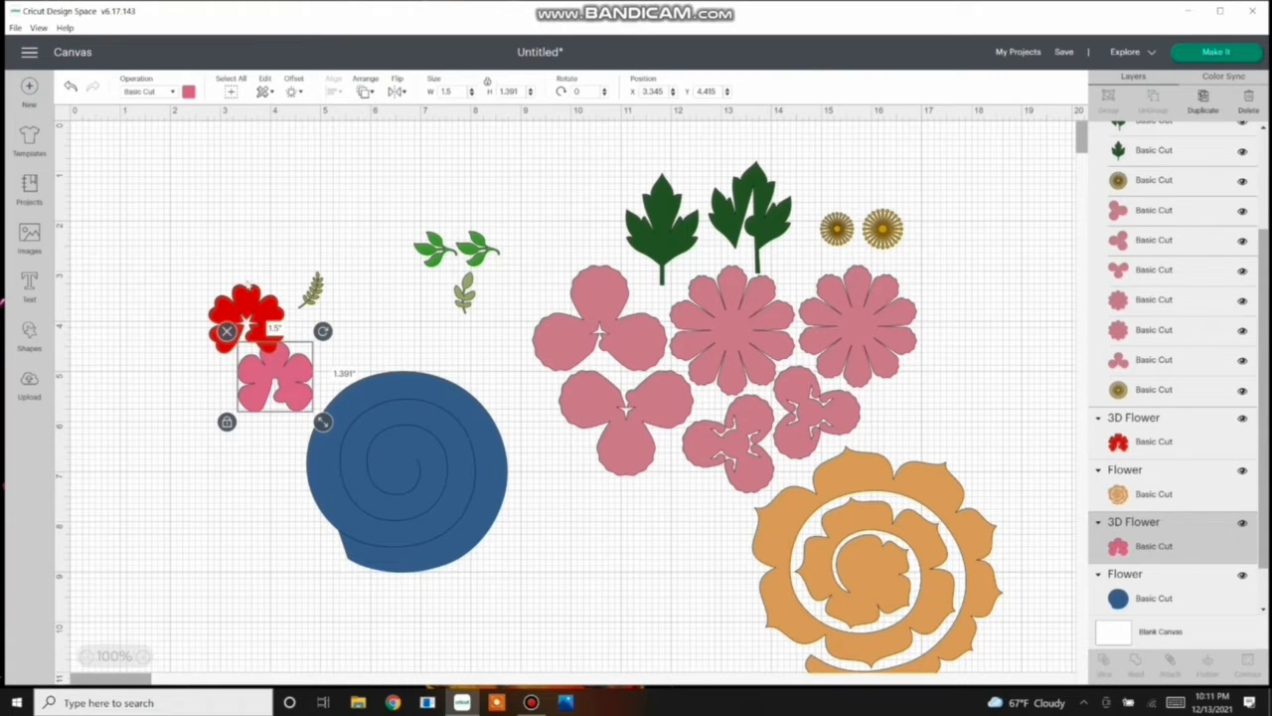
{"action": "left_click_drag", "start_coordinate": [288, 402], "coordinate": [194, 236]}
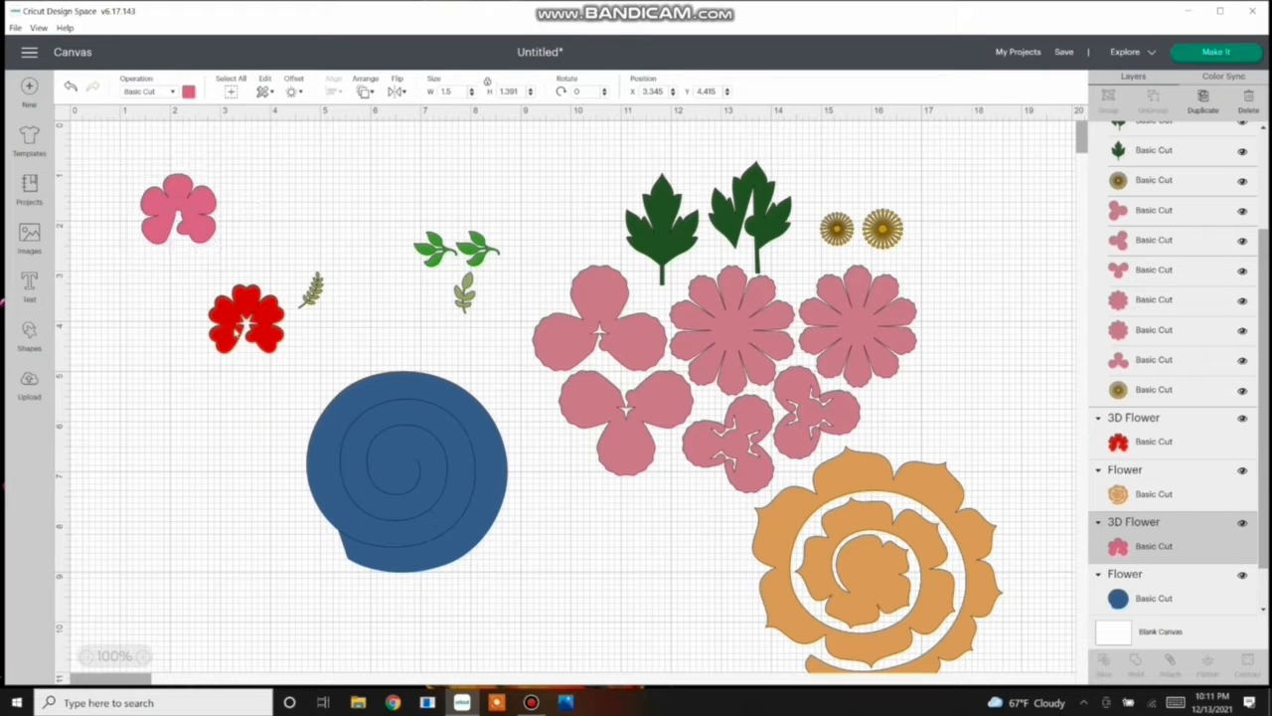
Step: Set the width of the bright green leaf pair to 3 inches
{"action": "left_click", "coordinate": [234, 332]}
{"action": "scroll", "coordinate": [235, 332], "scroll_direction": "down", "scroll_amount": 3}
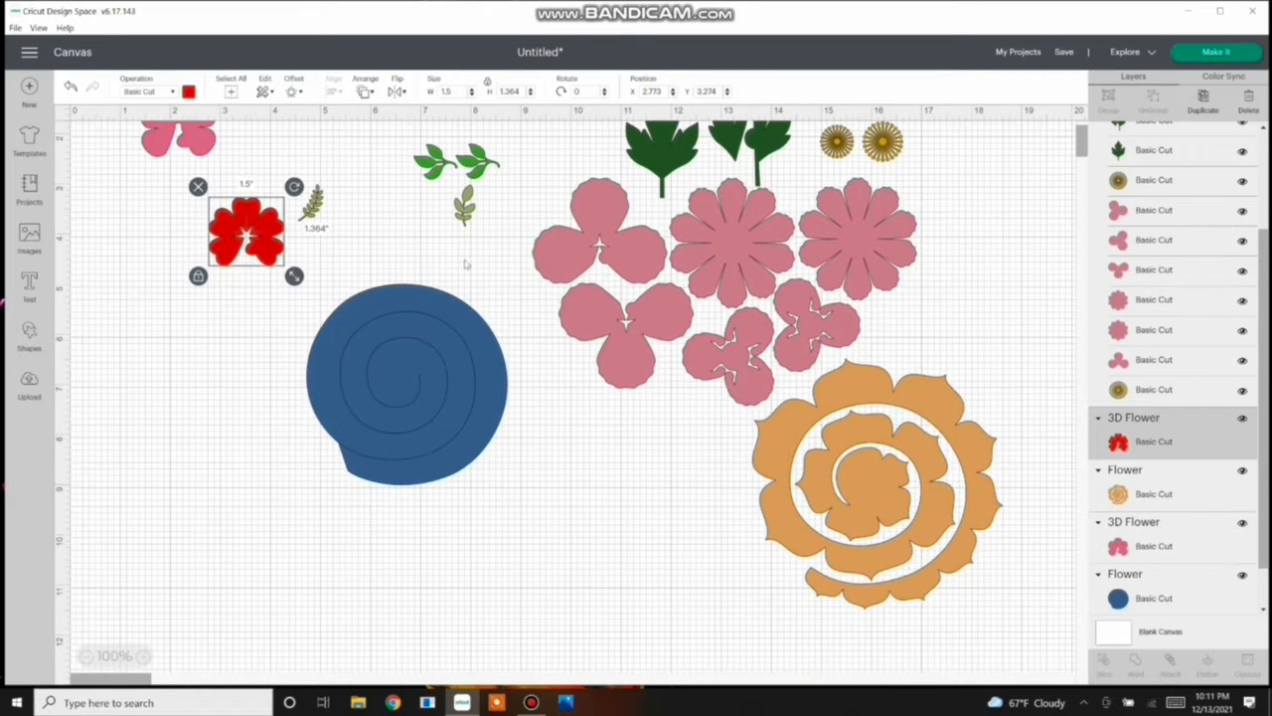
{"action": "left_click", "coordinate": [388, 209]}
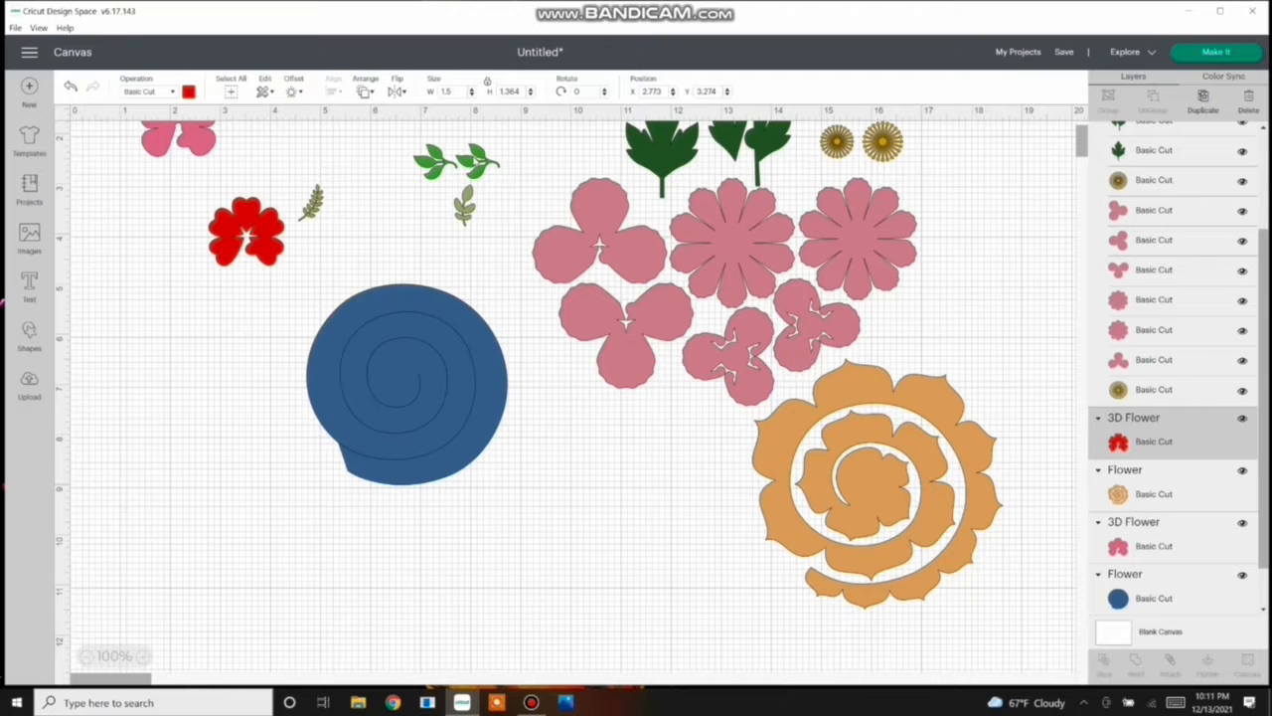
{"action": "left_click", "coordinate": [476, 162]}
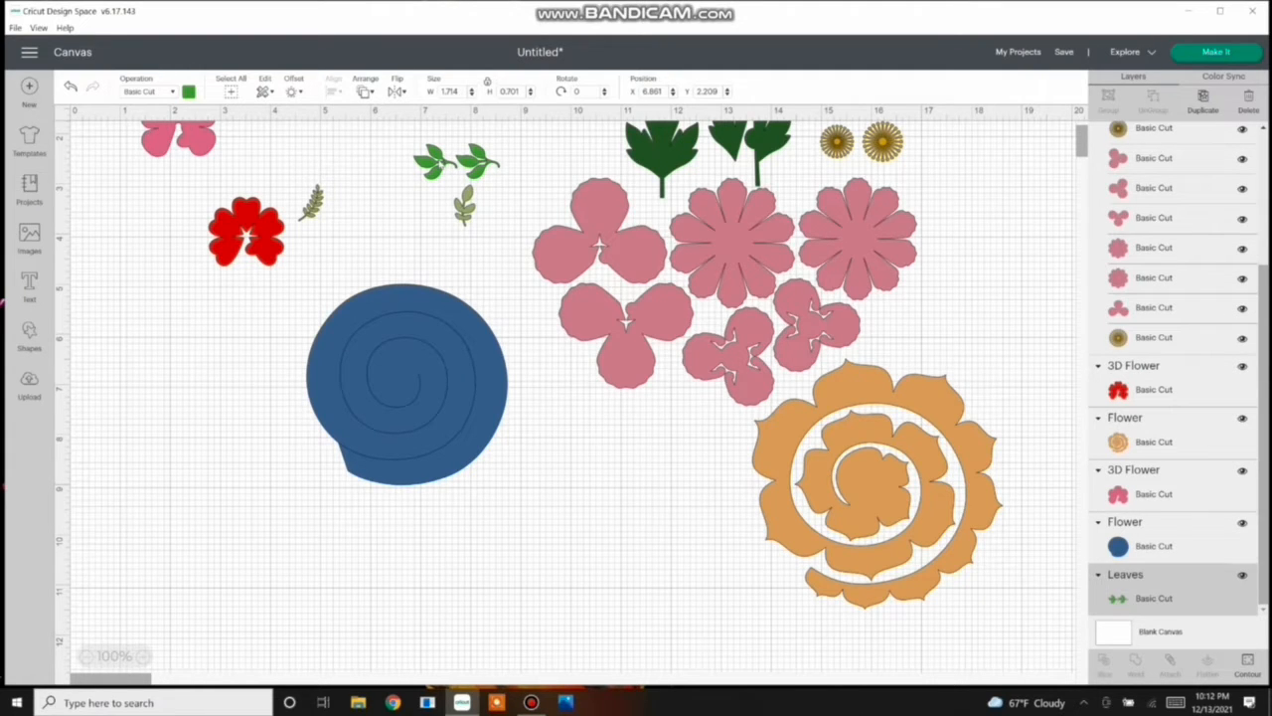
{"action": "left_click", "coordinate": [440, 164]}
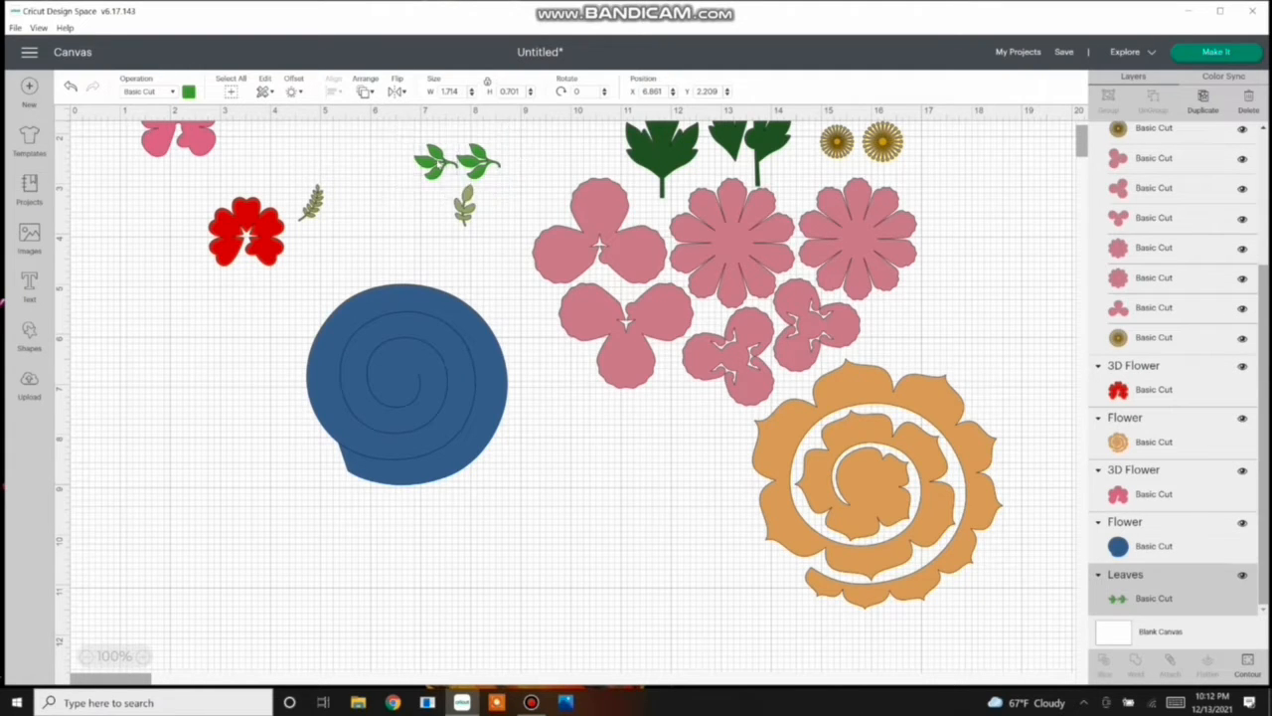
{"action": "left_click", "coordinate": [497, 262]}
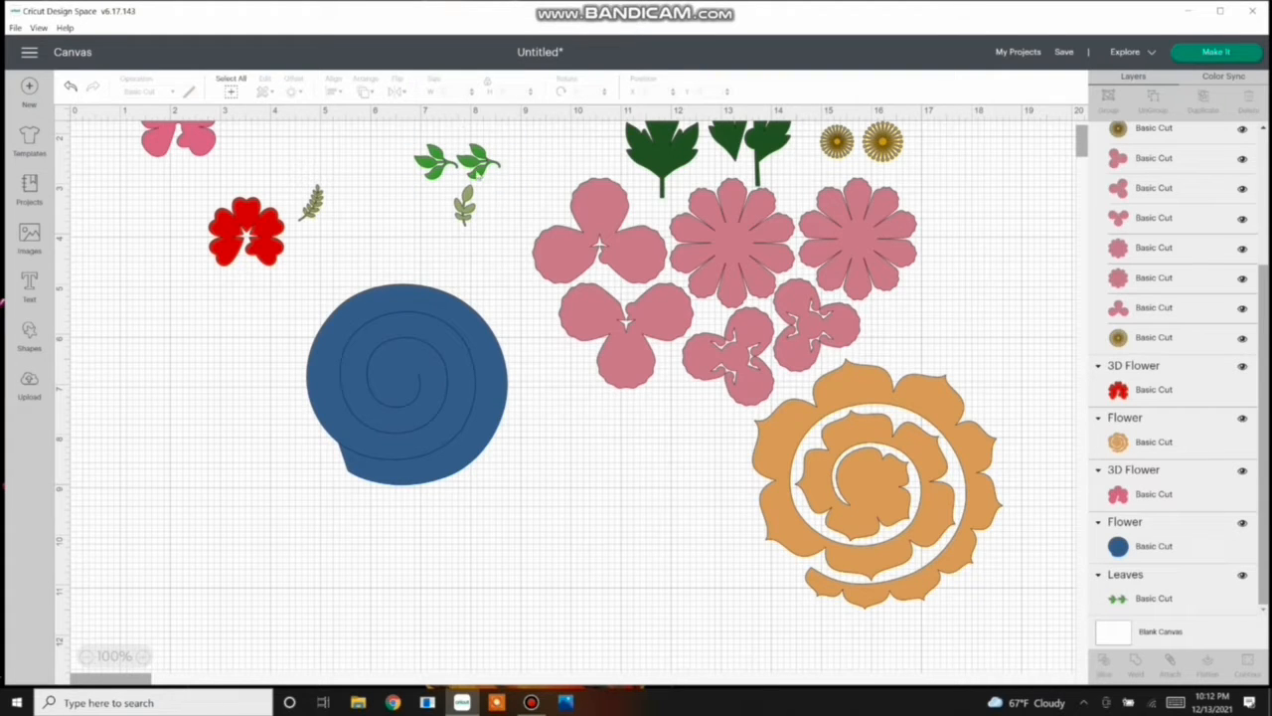
{"action": "left_click", "coordinate": [478, 169]}
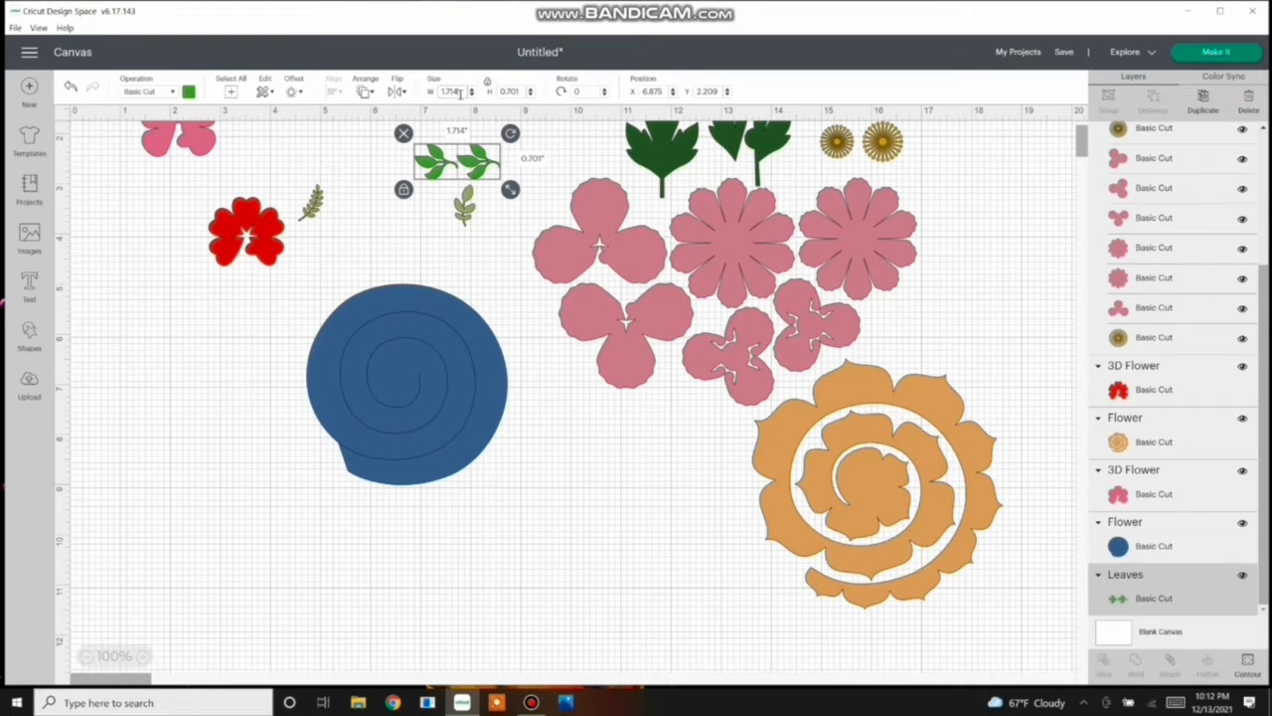
{"action": "key", "text": "BackSpace"}
{"action": "key", "text": "Return"}
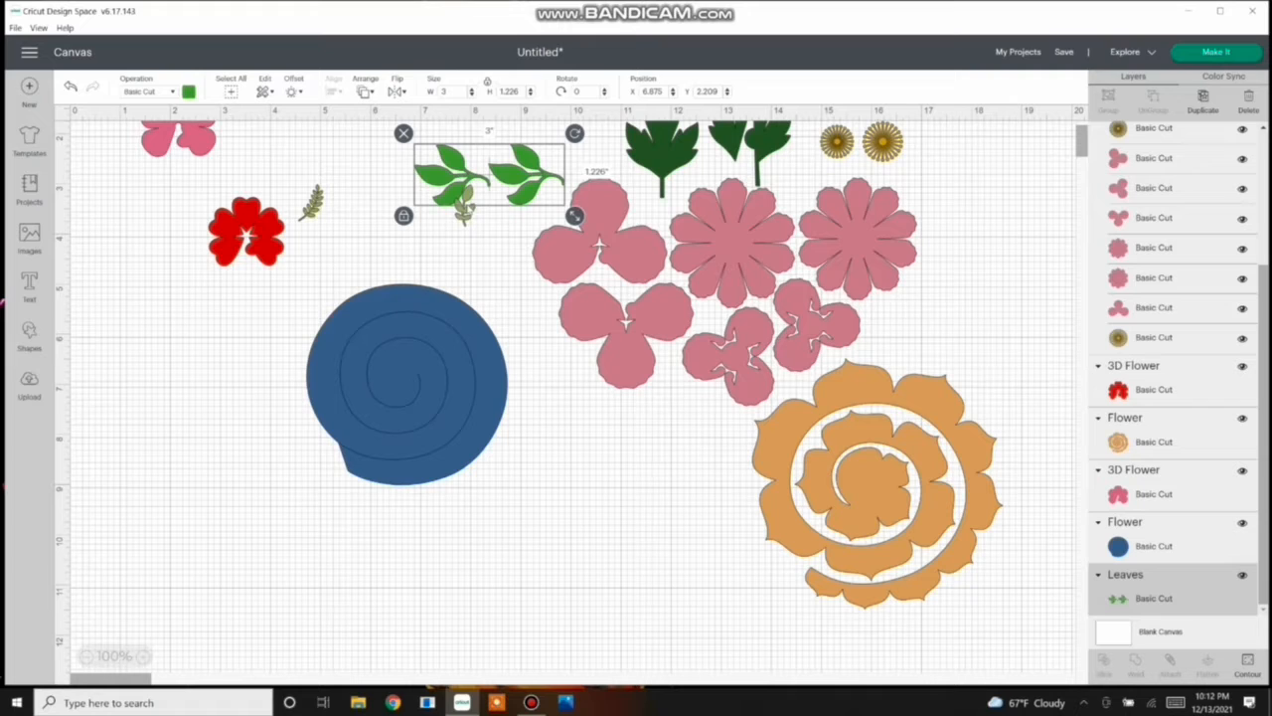
Step: Move the small broad-leaf sprig beside the blue spiral and set its width to 3.5 inches
{"action": "left_click_drag", "start_coordinate": [463, 211], "coordinate": [205, 381]}
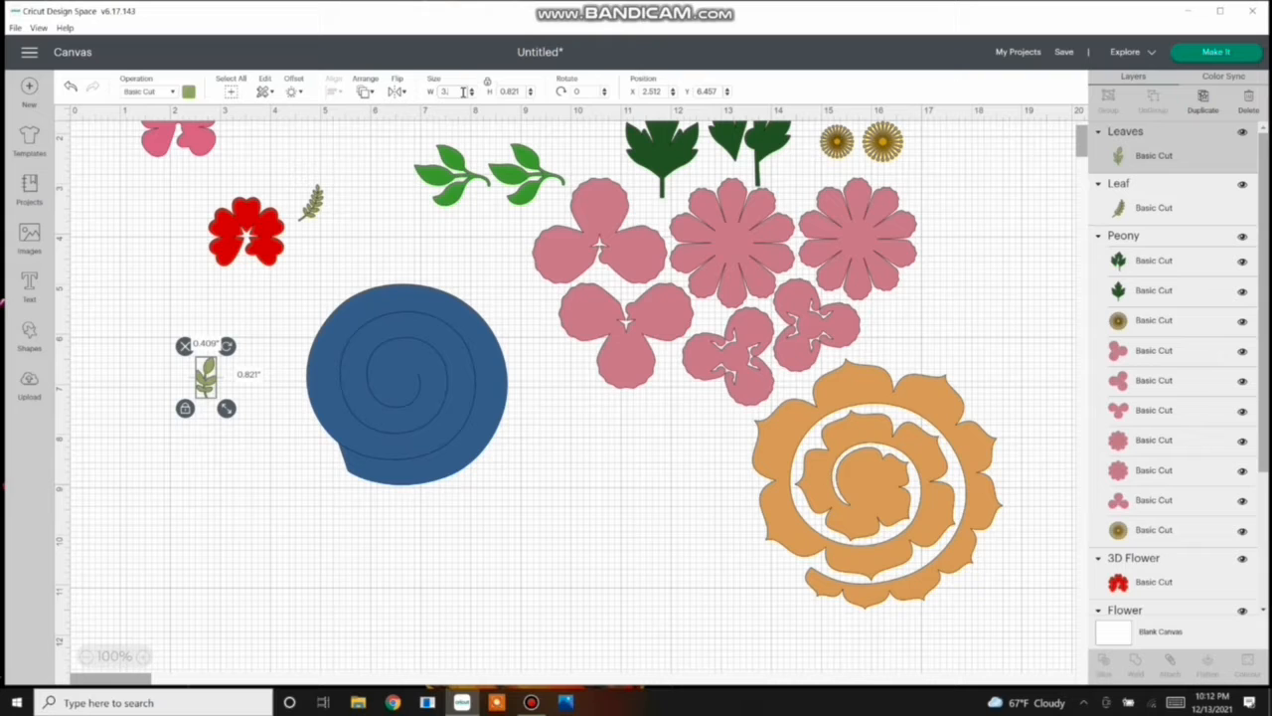
{"action": "key", "text": "Return"}
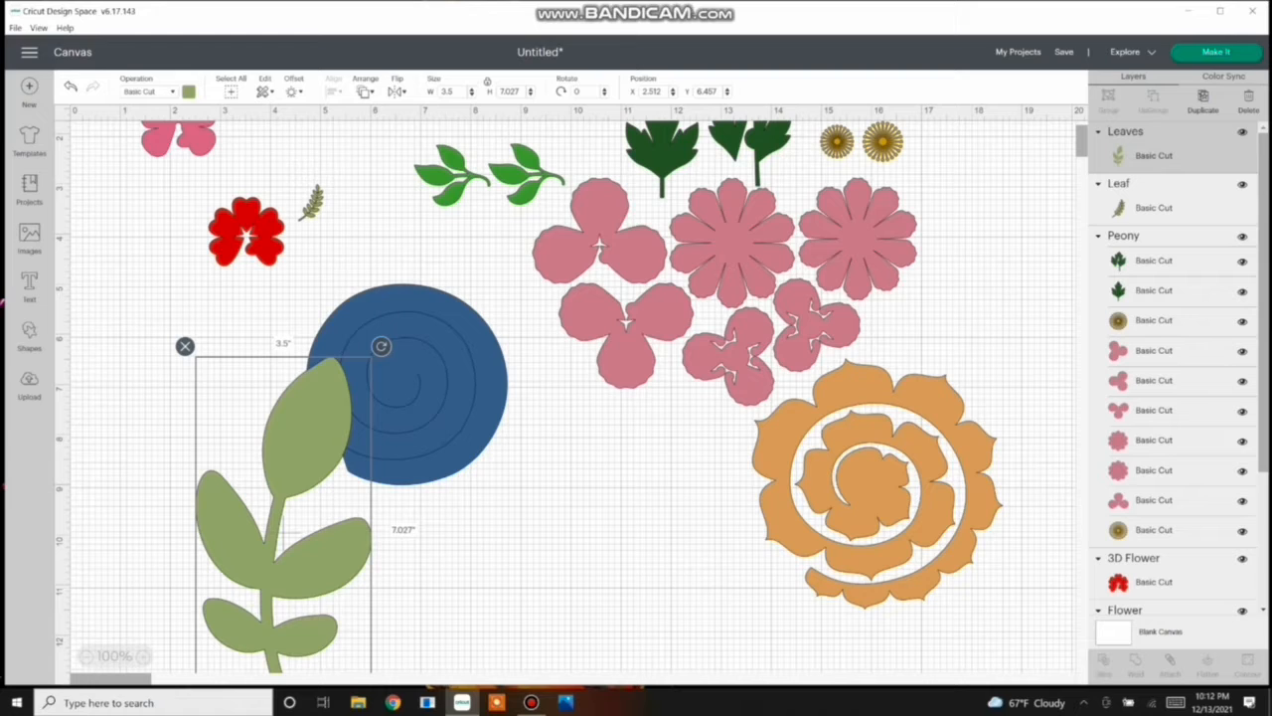
Step: Undo the broad-leaf sprig's resizing and move, keeping the bright green leaf pair at 3 inches wide
{"action": "left_click", "coordinate": [71, 88]}
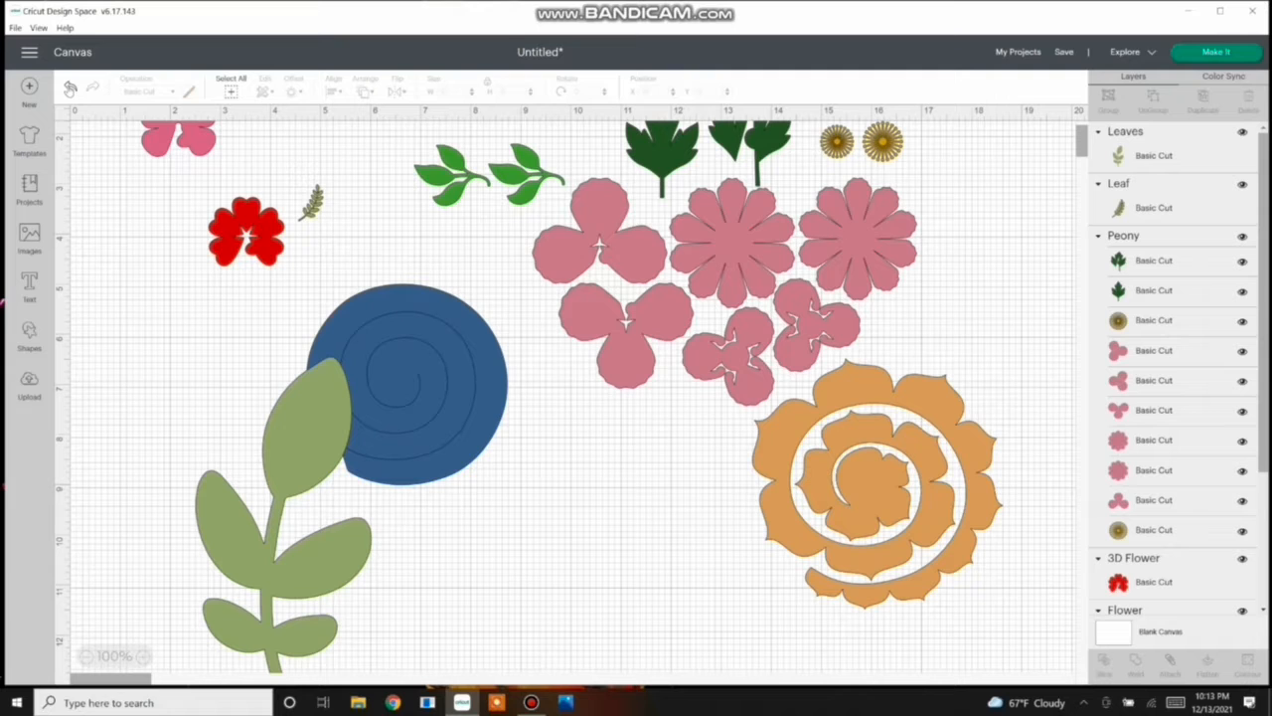
{"action": "left_click", "coordinate": [69, 88]}
{"action": "left_click", "coordinate": [70, 88]}
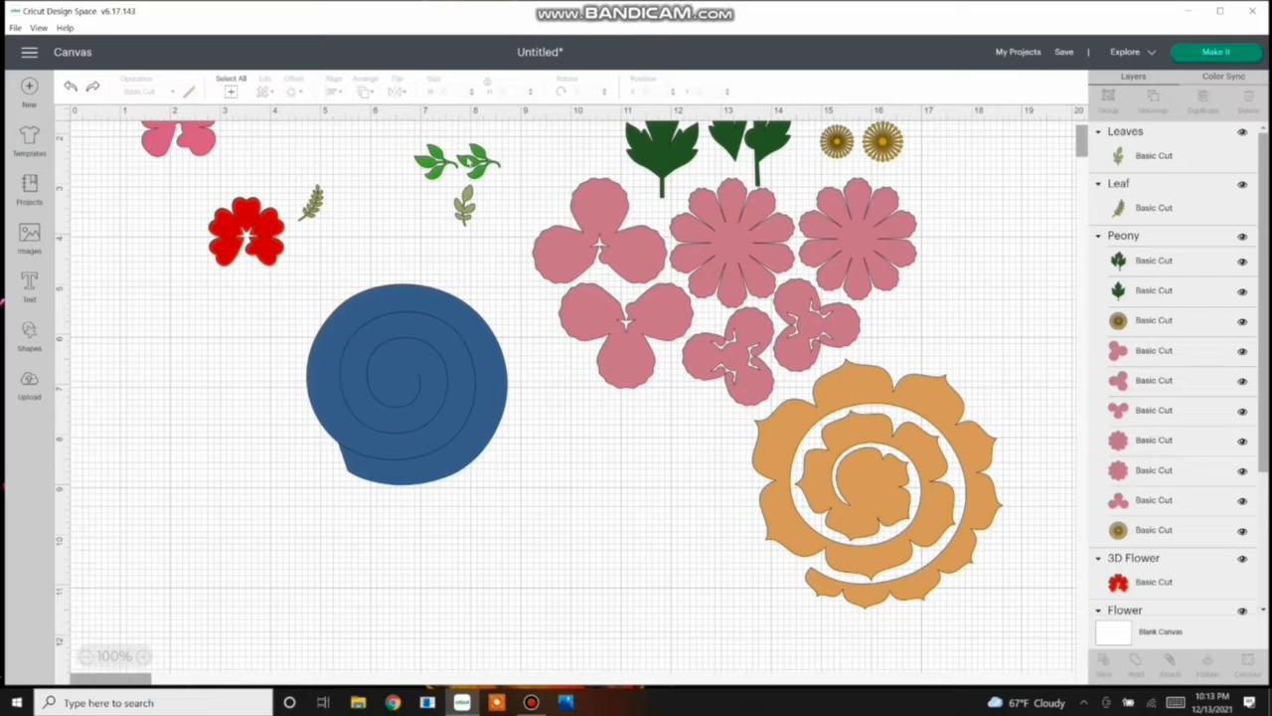
{"action": "left_click", "coordinate": [465, 161]}
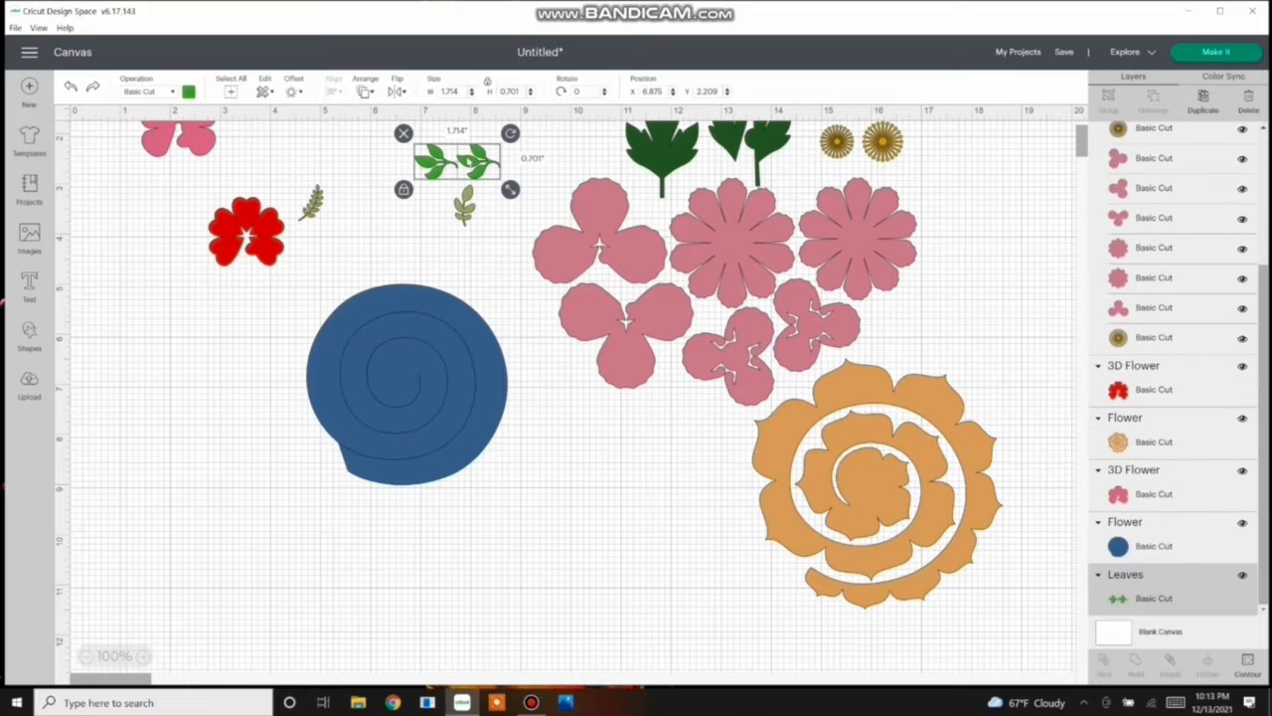
{"action": "left_click", "coordinate": [93, 88]}
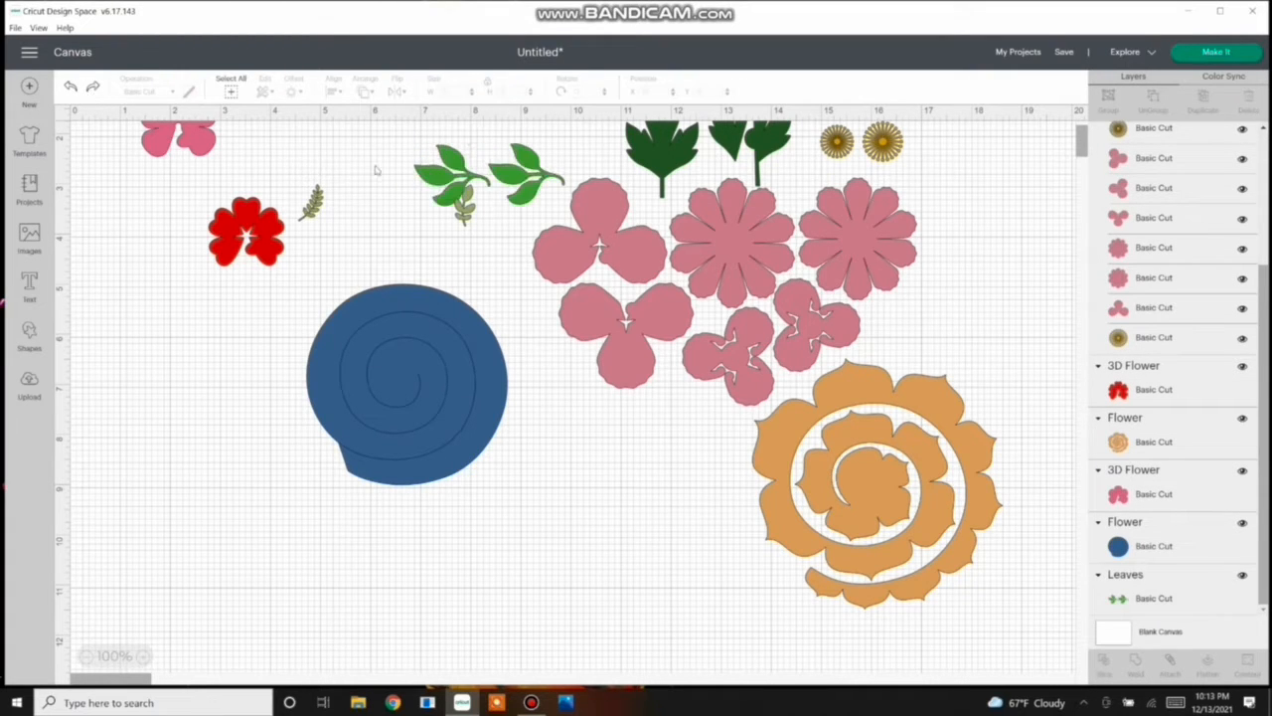
Step: Move the small broad-leaf sprig to the empty area beside the blue spiral and set its height to 3 inches
{"action": "left_click", "coordinate": [463, 210]}
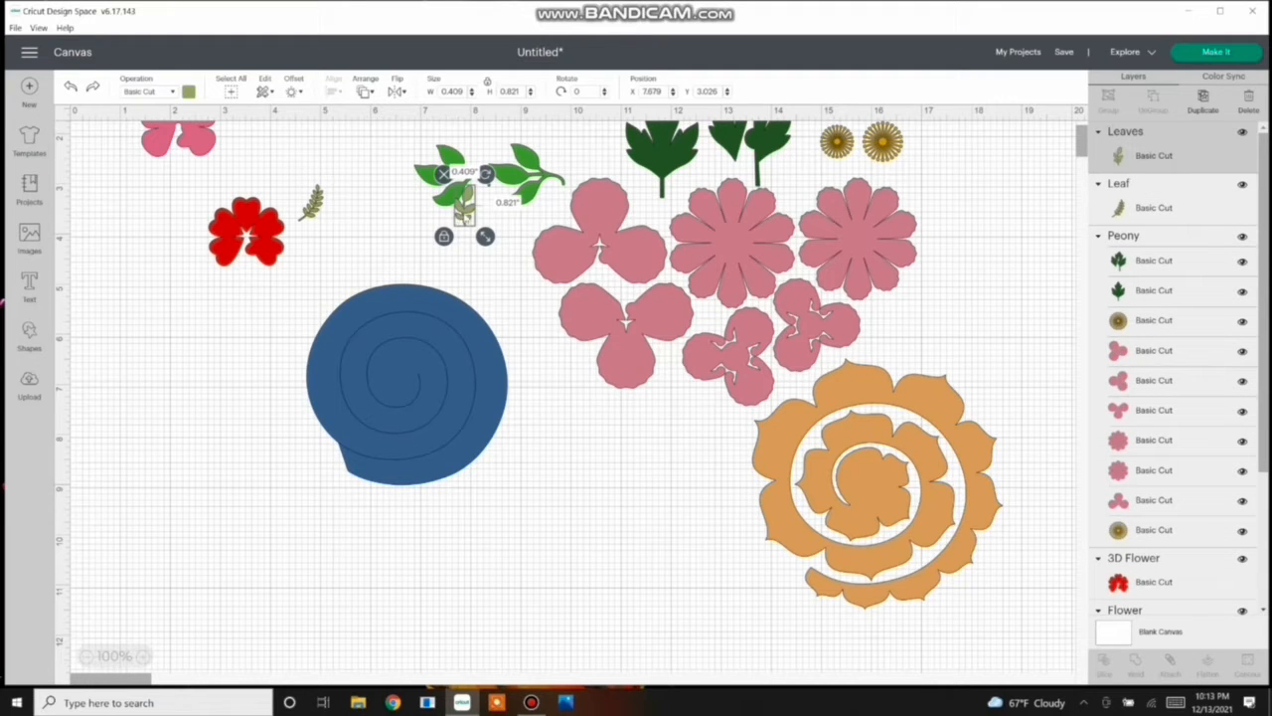
{"action": "left_click_drag", "start_coordinate": [467, 218], "coordinate": [215, 388]}
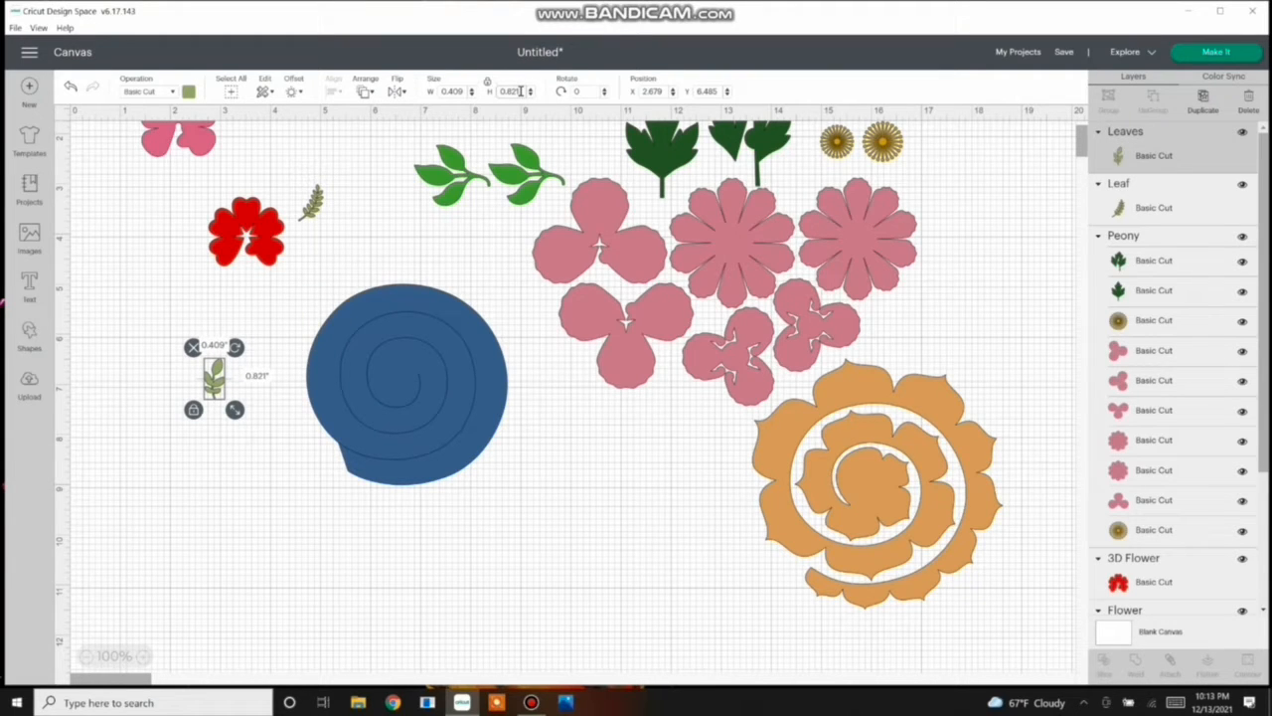
{"action": "left_click", "coordinate": [520, 91]}
{"action": "key", "text": "BackSpace"}
{"action": "type", "text": "3"}
{"action": "key", "text": "Return"}
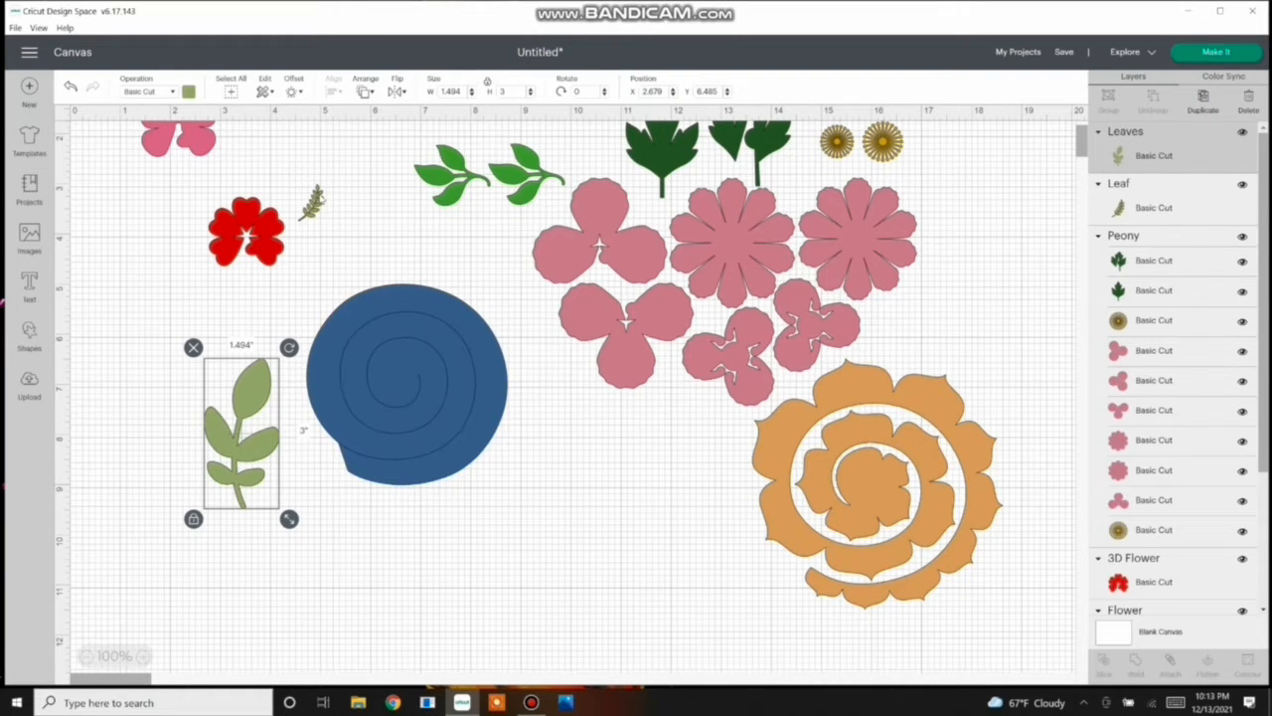
Step: Set the height of the small fern-like leaf sprig near the red flower to 3 inches
{"action": "left_click", "coordinate": [314, 201]}
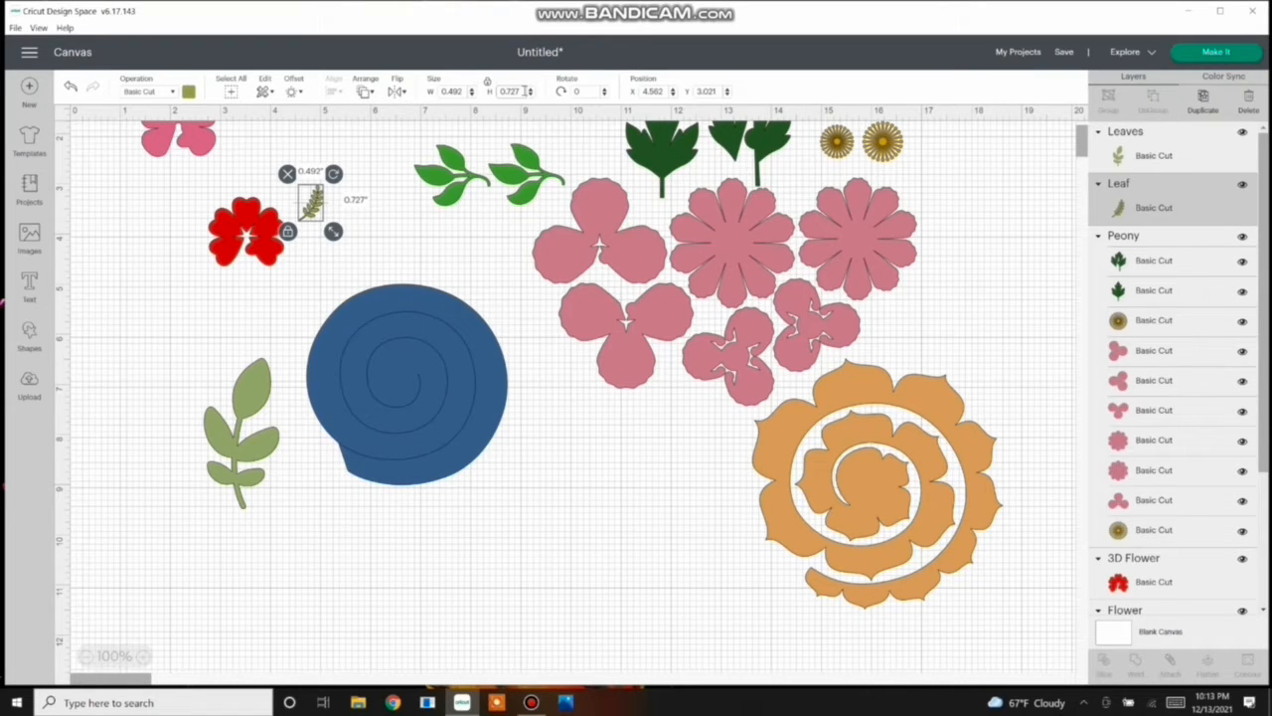
{"action": "key", "text": "BackSpace"}
{"action": "key", "text": "BackSpace"}
{"action": "key", "text": "BackSpace"}
{"action": "key", "text": "BackSpace"}
{"action": "type", "text": "3"}
{"action": "key", "text": "Return"}
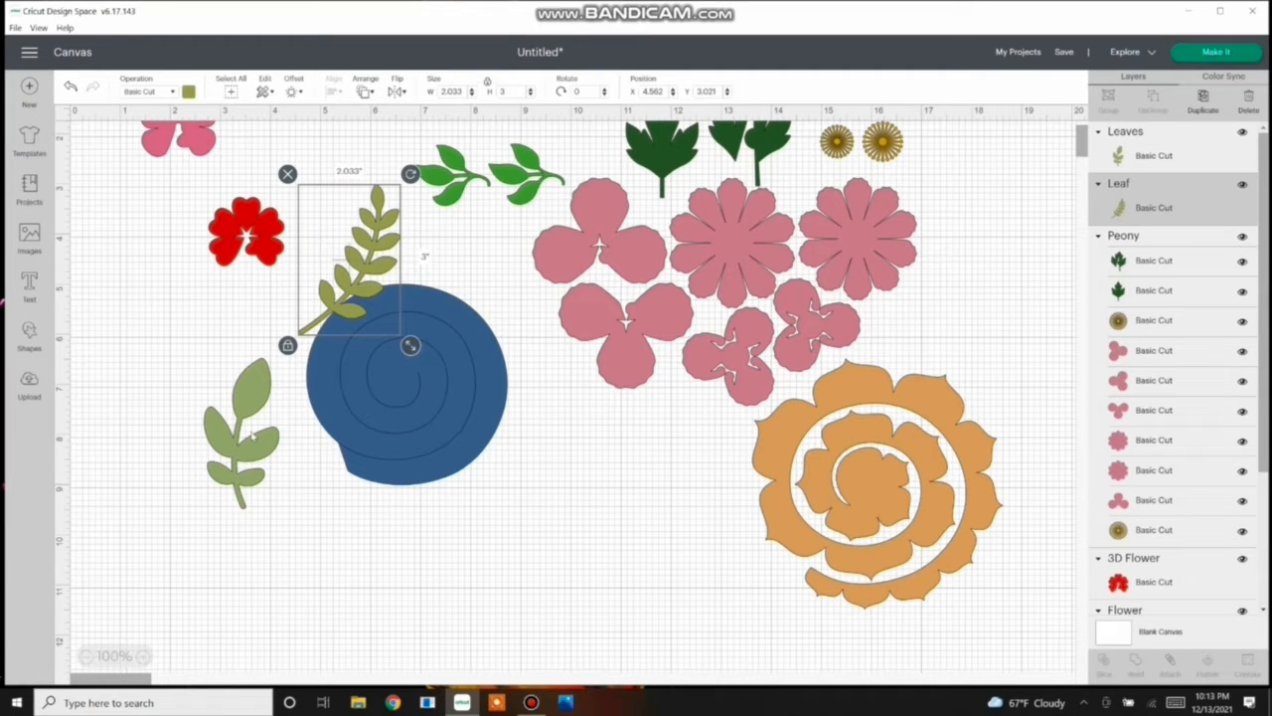
Step: Set the broad-leaf sprig's height to 3.5 inches
{"action": "left_click", "coordinate": [253, 435]}
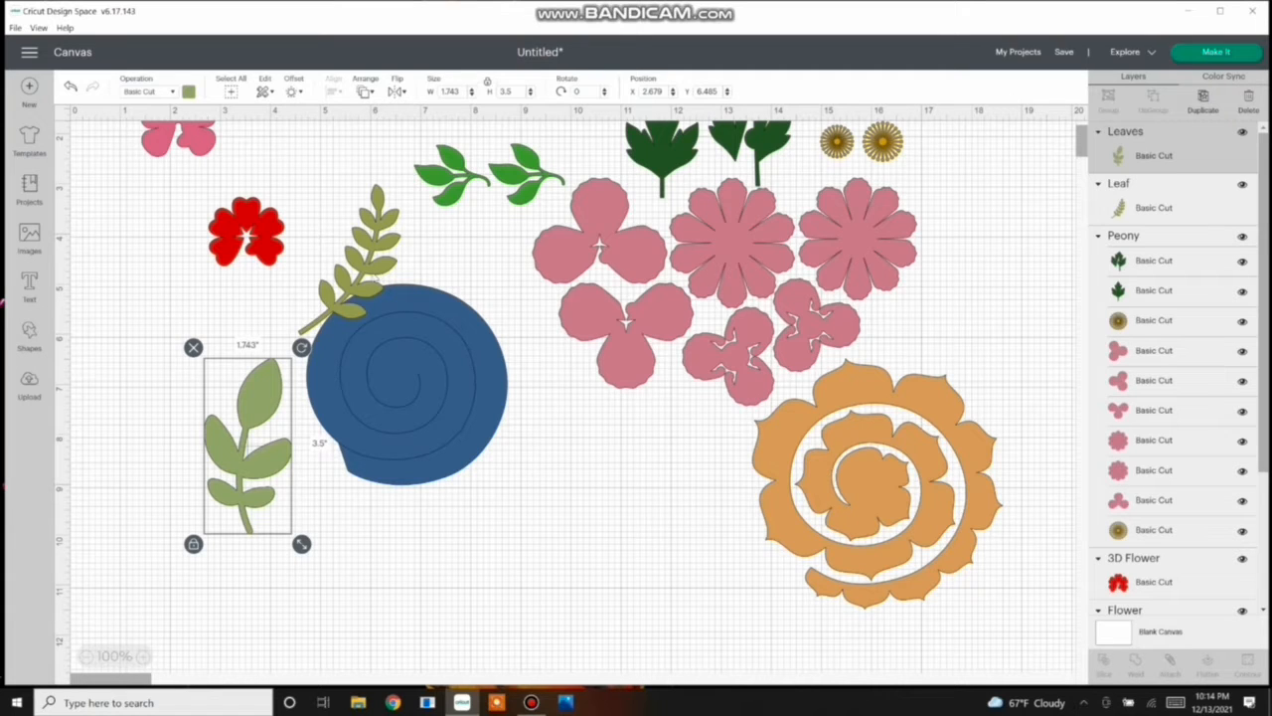
{"action": "left_click", "coordinate": [377, 280]}
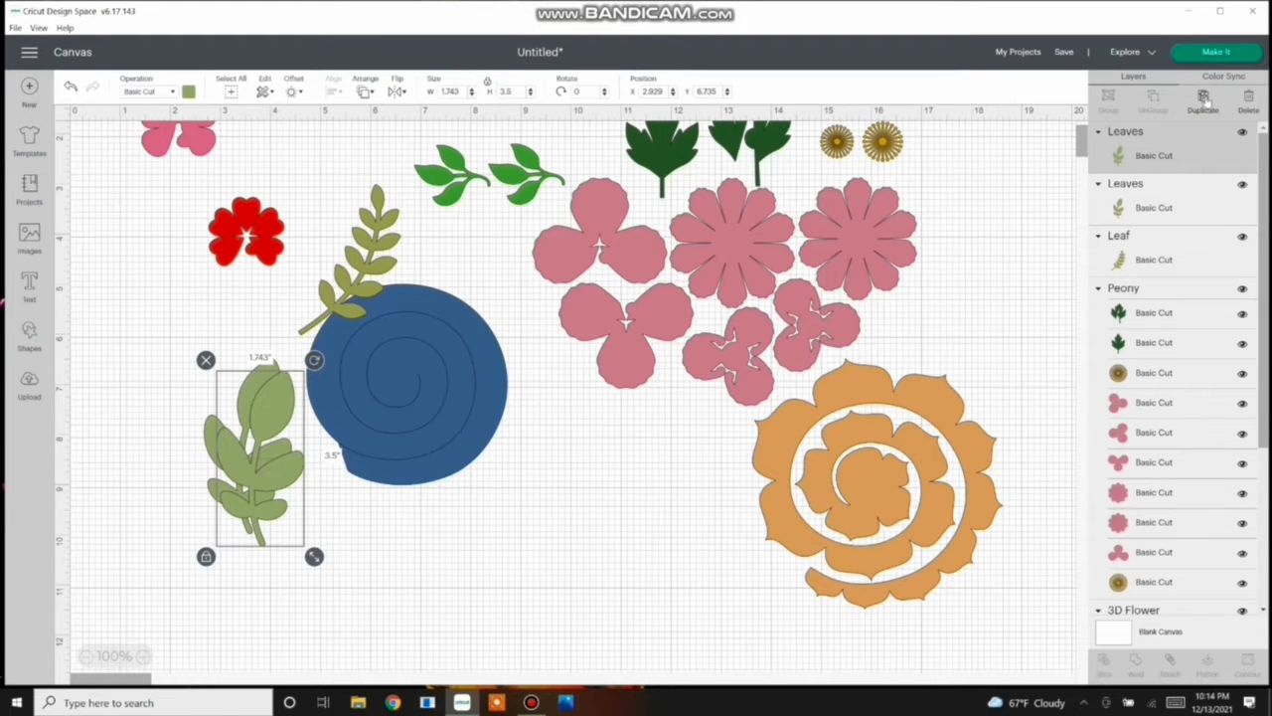
Step: Duplicate the broad-leaf sprig and delete the surplus second copy
{"action": "left_click", "coordinate": [1203, 97]}
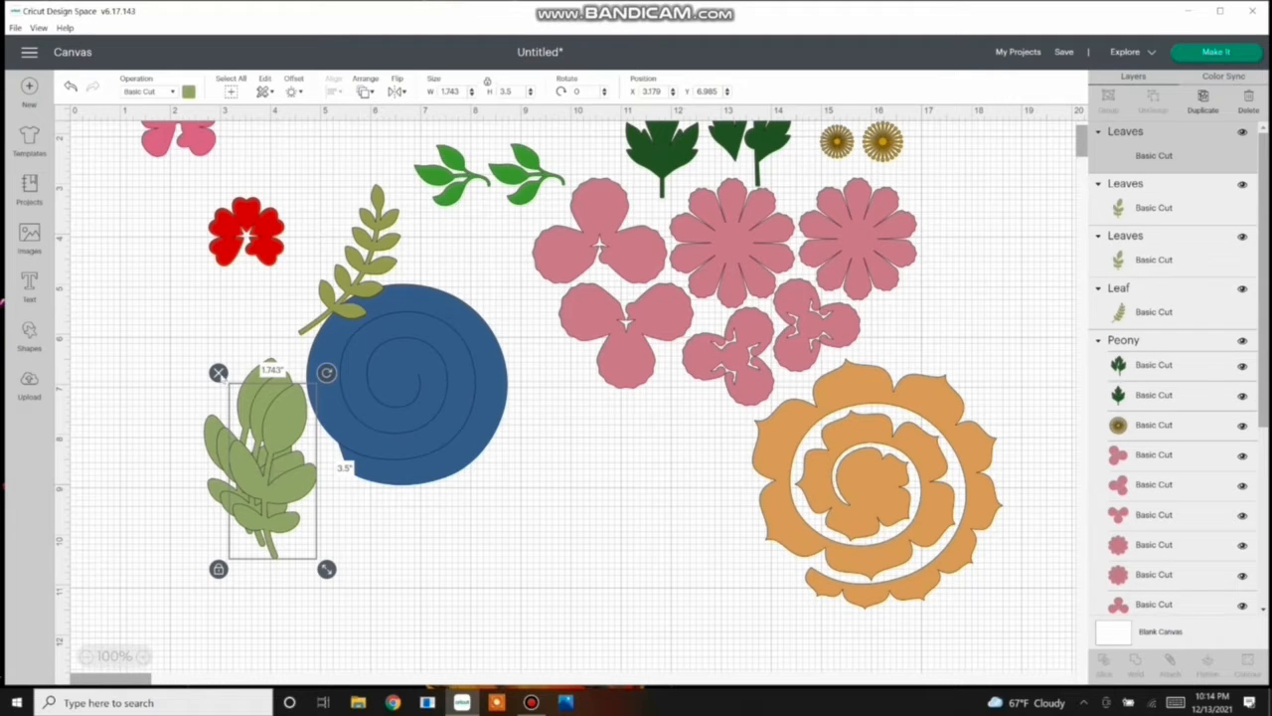
{"action": "left_click", "coordinate": [218, 373]}
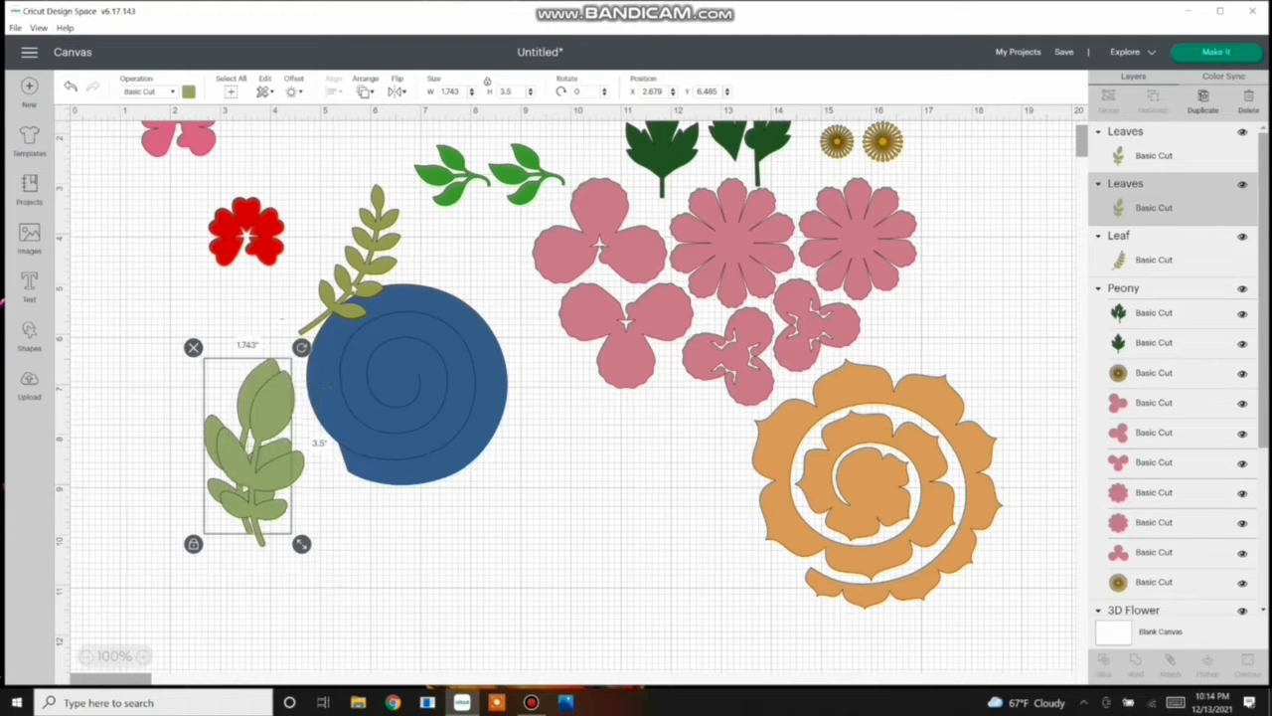
{"action": "left_click", "coordinate": [1153, 254]}
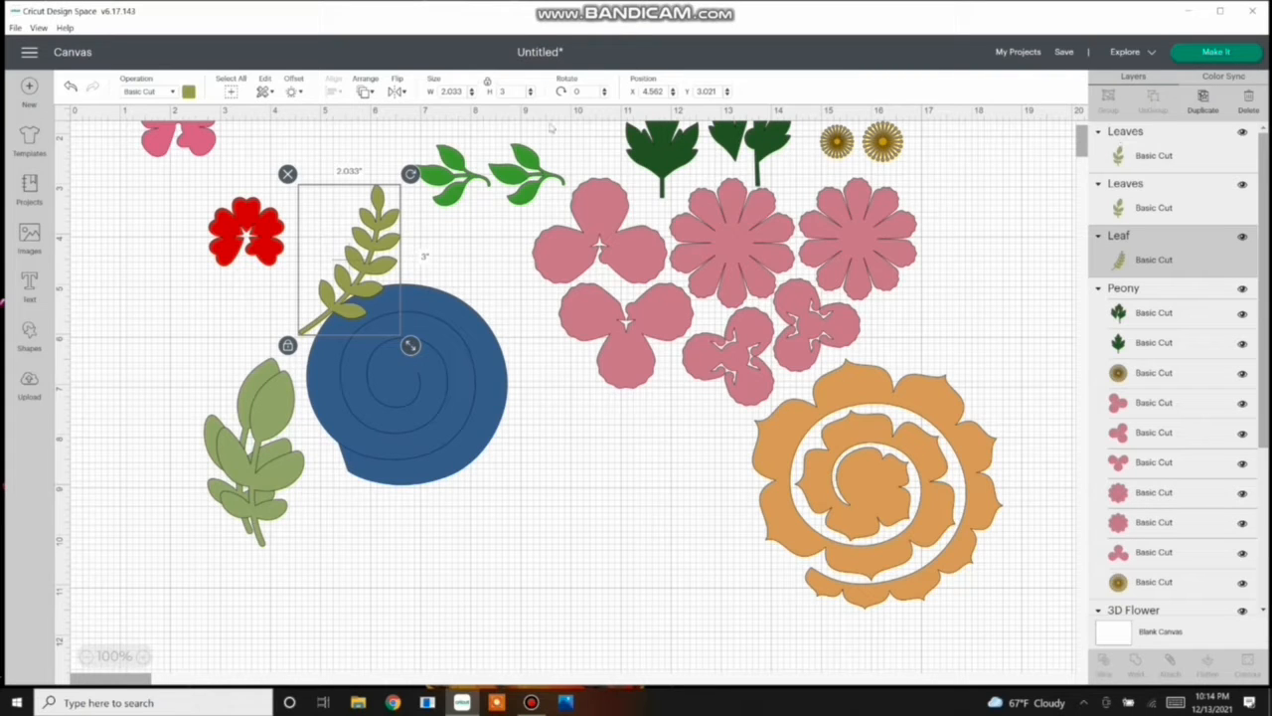
{"action": "left_click", "coordinate": [522, 176]}
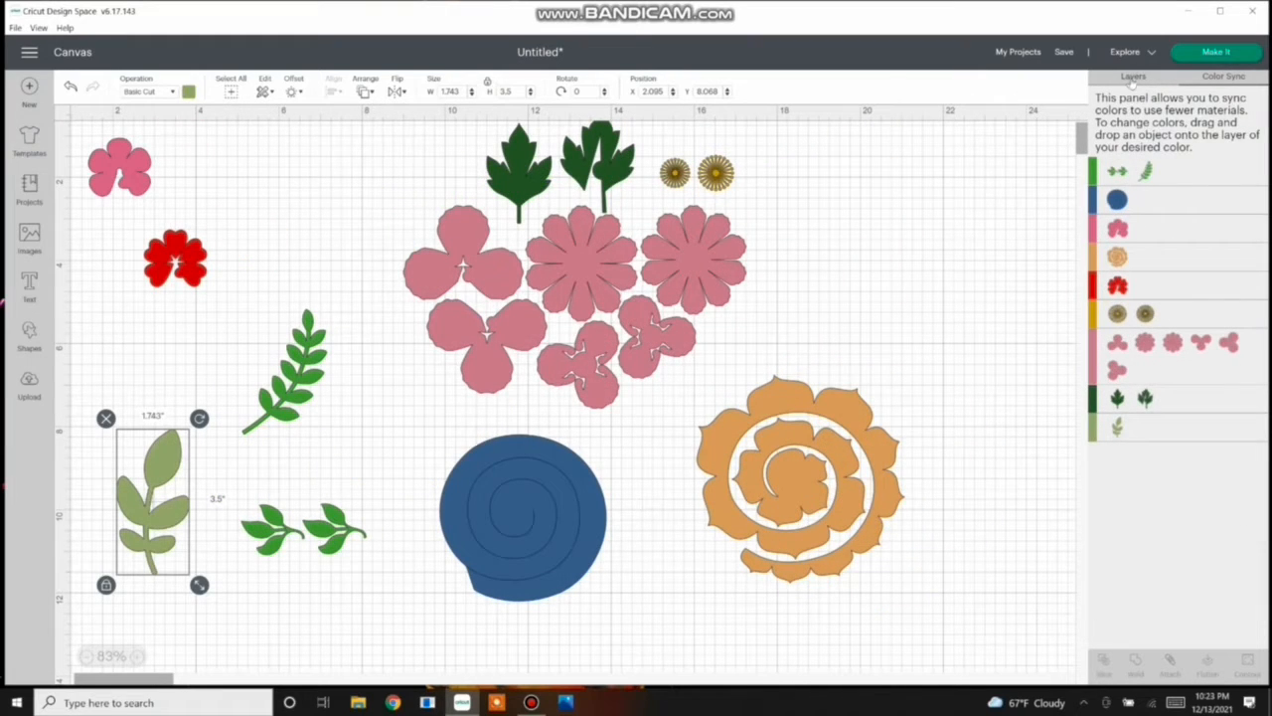
Step: Duplicate the broad-leaf sprig, the bright green leaf pair and the fern-like sprig once each
{"action": "left_click", "coordinate": [1132, 80]}
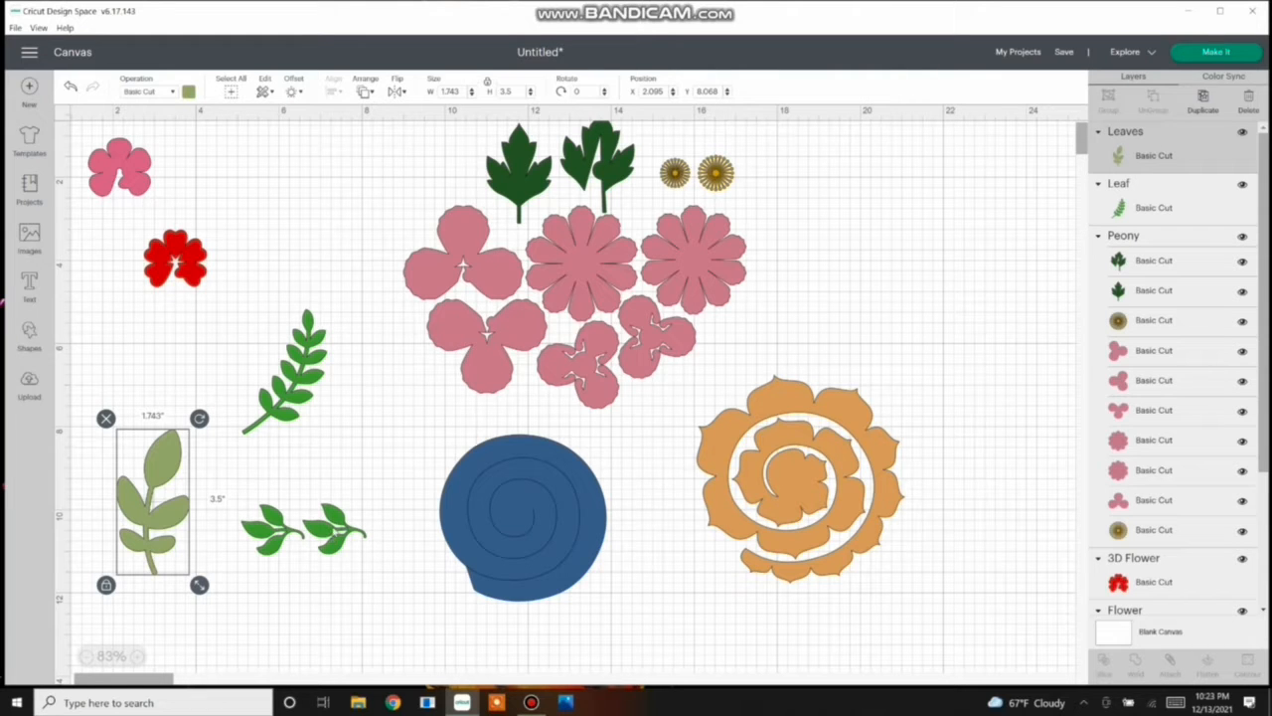
{"action": "left_click", "coordinate": [334, 533]}
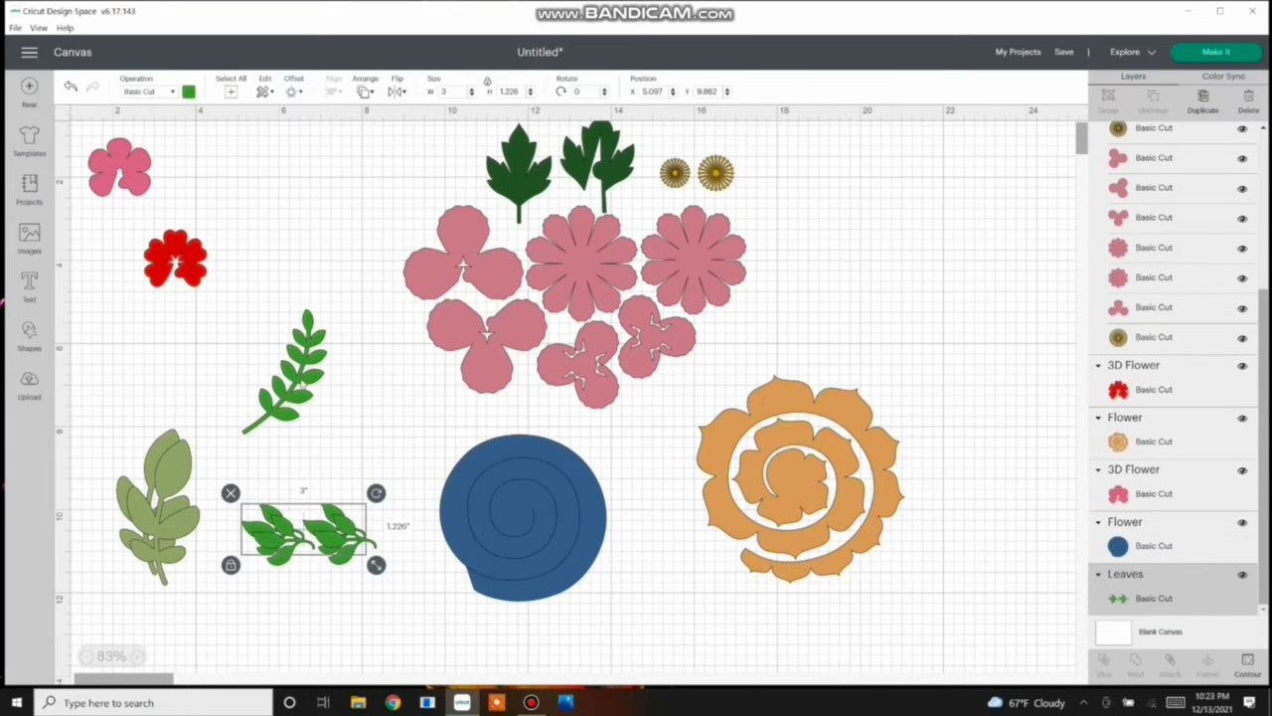
{"action": "left_click", "coordinate": [301, 383]}
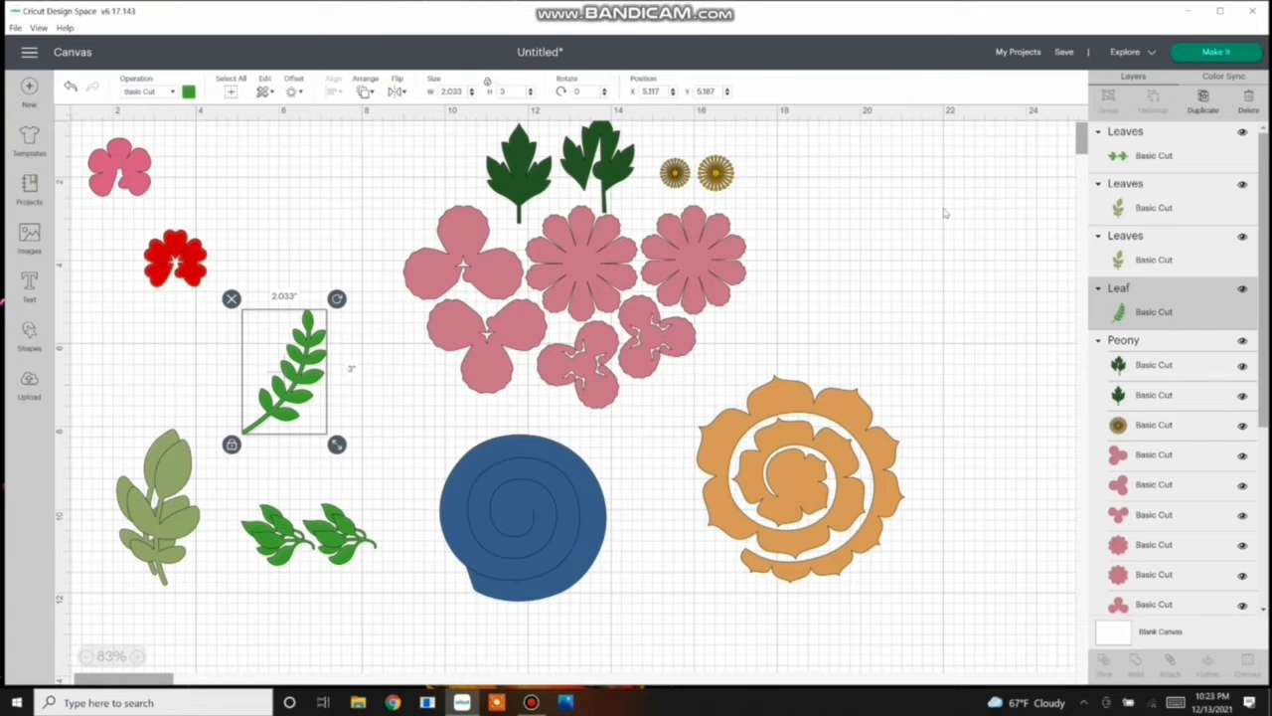
{"action": "key", "text": "ctrl+d"}
Step: Separate the copies from their originals: fern sprig alongside, leaf pair below, and broad-leaf sprig above
{"action": "left_click_drag", "start_coordinate": [298, 377], "coordinate": [343, 385]}
{"action": "left_click_drag", "start_coordinate": [332, 542], "coordinate": [333, 618]}
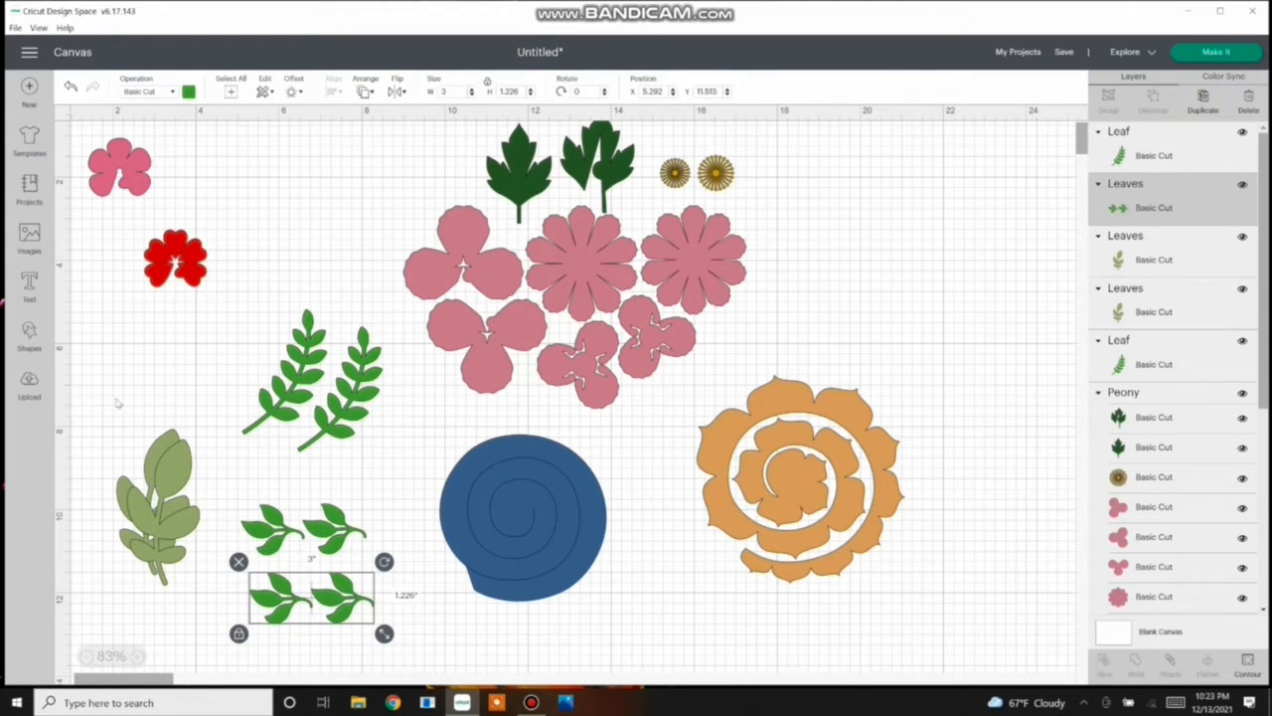
{"action": "left_click_drag", "start_coordinate": [159, 497], "coordinate": [123, 363]}
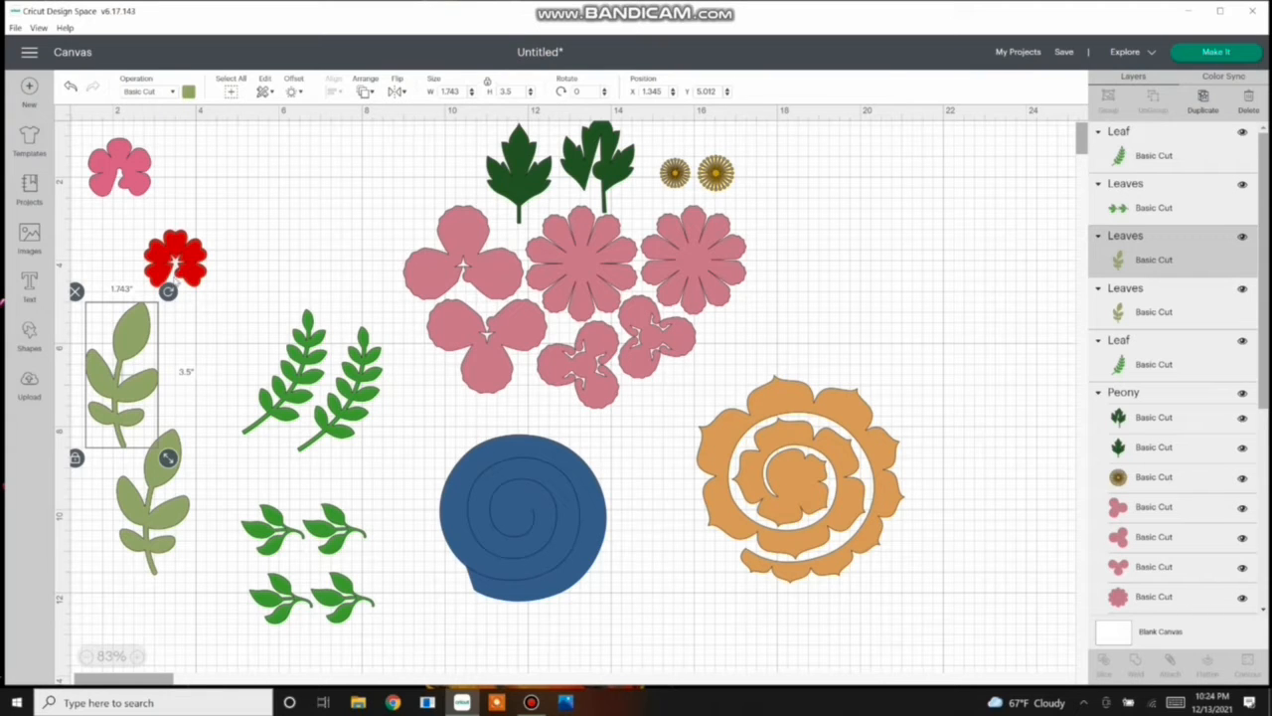
Step: Move the red flower up beside the small pink flower
{"action": "left_click_drag", "start_coordinate": [175, 262], "coordinate": [232, 159]}
{"action": "left_click", "coordinate": [164, 181]}
{"action": "left_click_drag", "start_coordinate": [164, 181], "coordinate": [328, 187]}
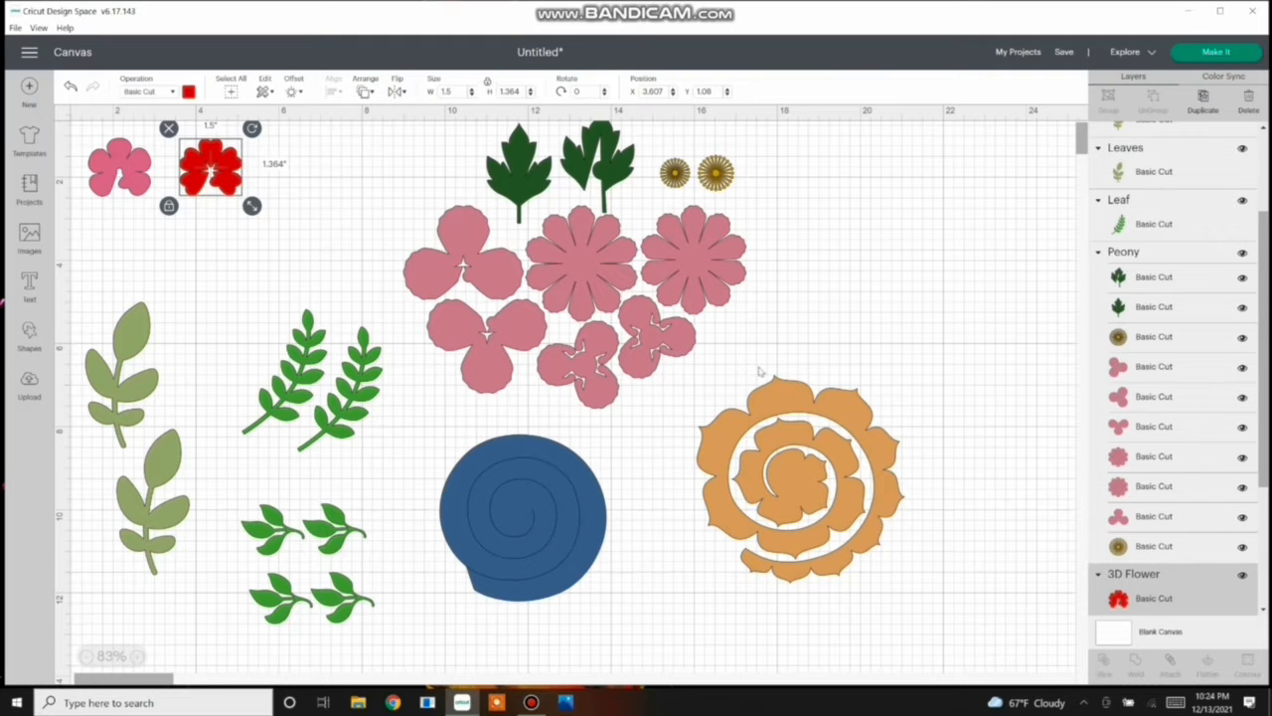
Step: Use Color Sync to match both fern-like sprigs to the dark green of the peony leaves
{"action": "left_click", "coordinate": [800, 482]}
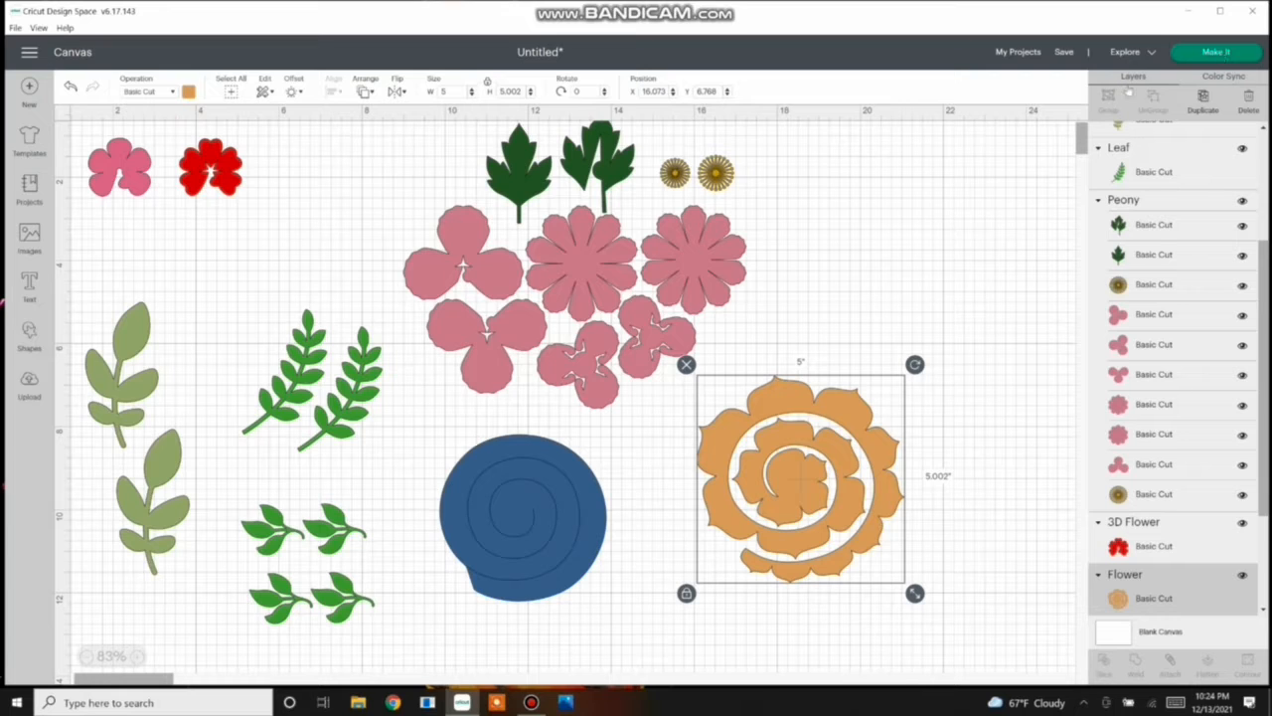
{"action": "left_click", "coordinate": [1222, 76]}
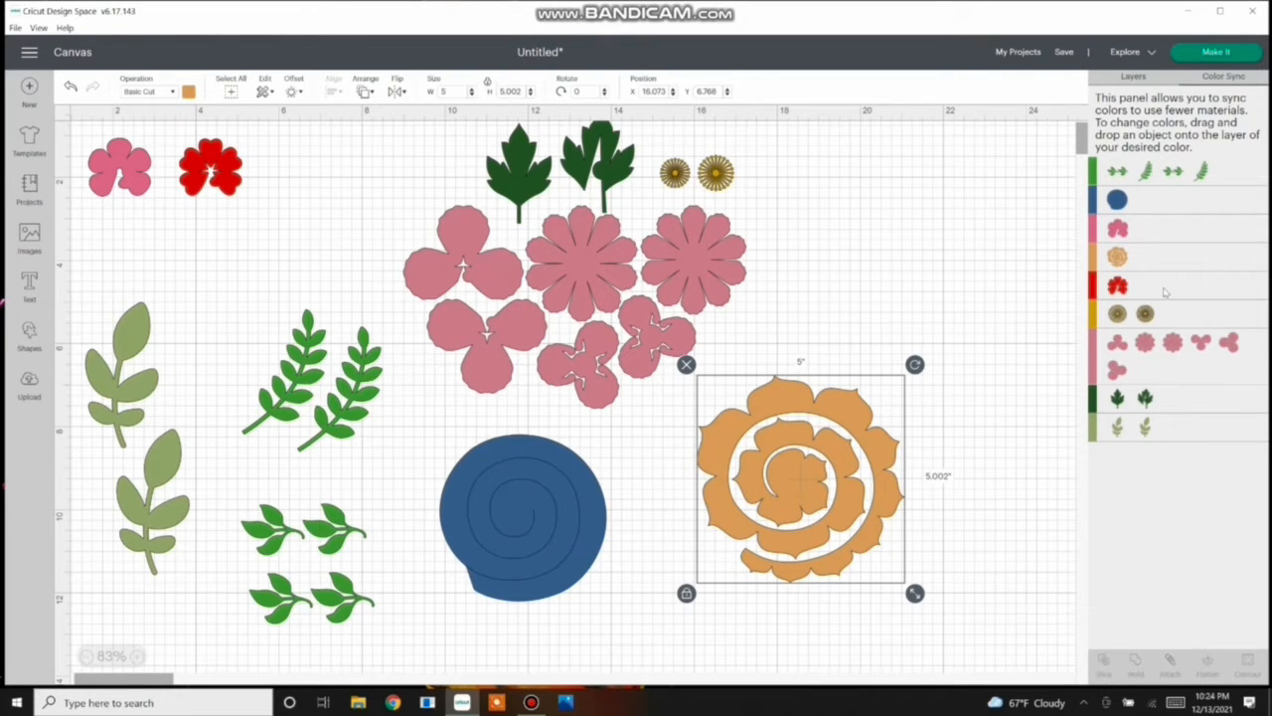
{"action": "left_click_drag", "start_coordinate": [1202, 174], "coordinate": [1183, 402]}
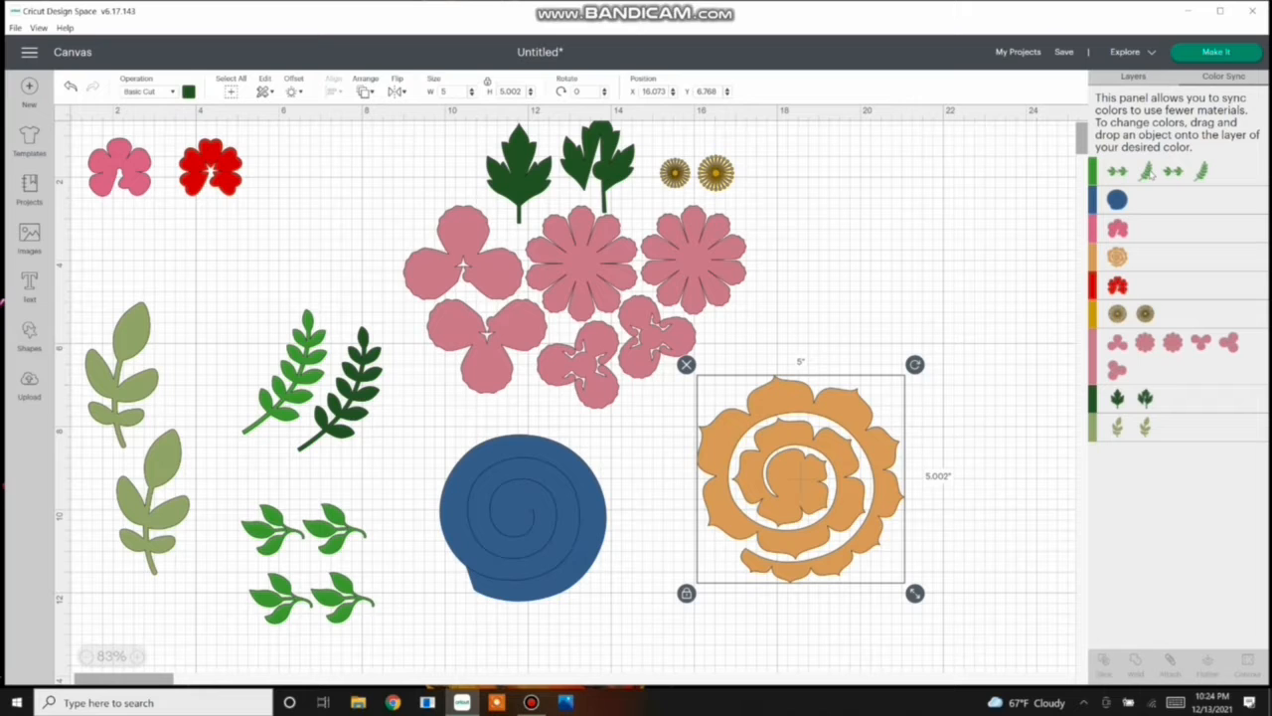
{"action": "left_click_drag", "start_coordinate": [1148, 171], "coordinate": [1198, 402]}
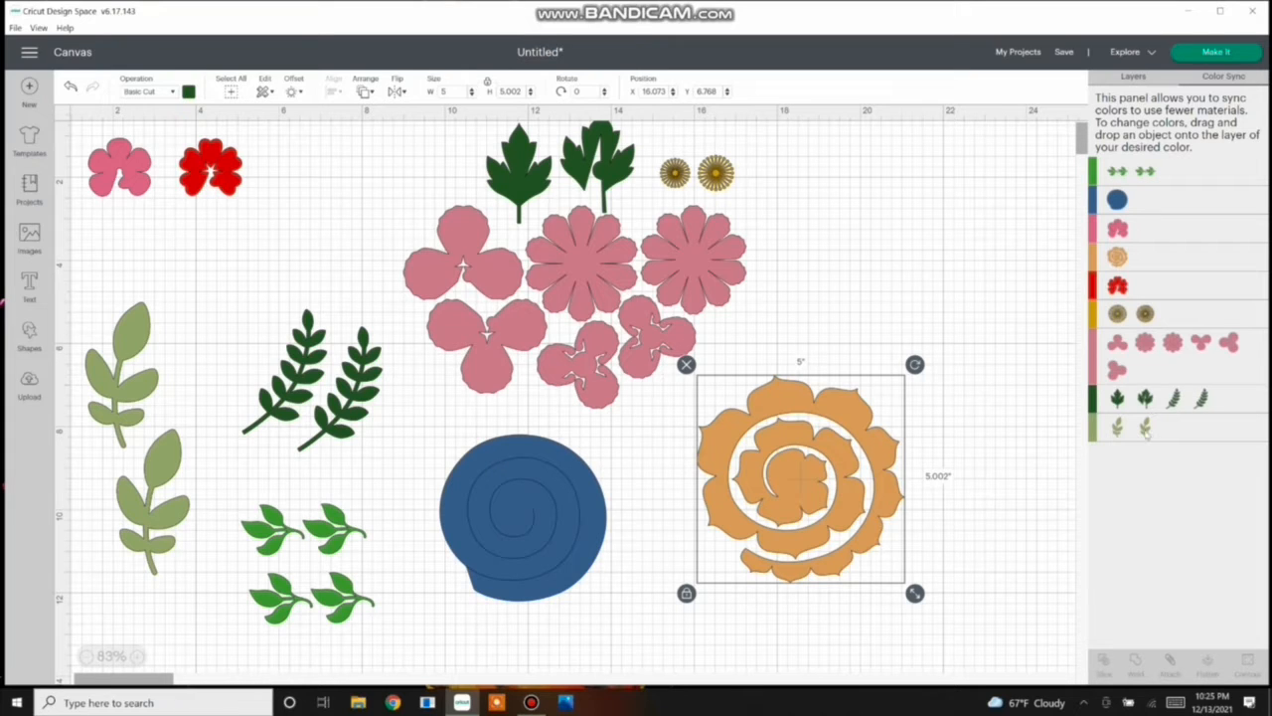
Step: Sync both broad-leaf sprigs to the bright green and the lower leaf pair to the dark green
{"action": "left_click_drag", "start_coordinate": [1145, 432], "coordinate": [1181, 174]}
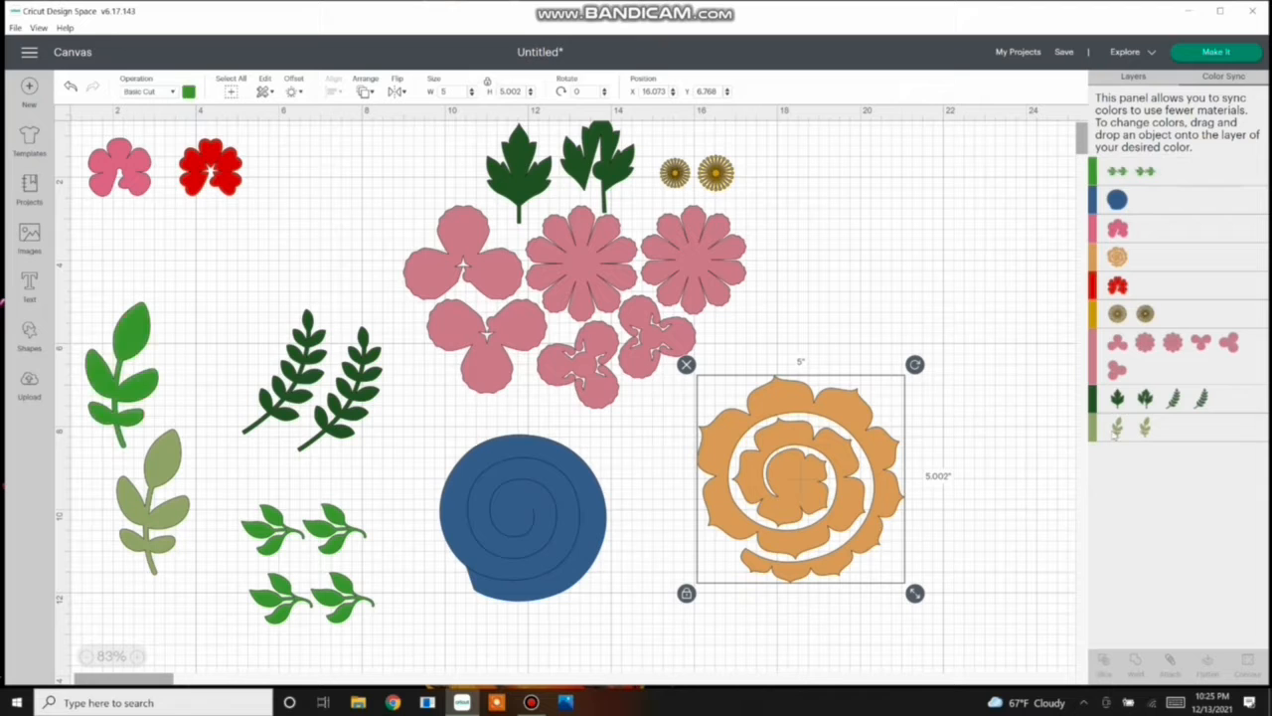
{"action": "left_click_drag", "start_coordinate": [1150, 374], "coordinate": [1201, 174]}
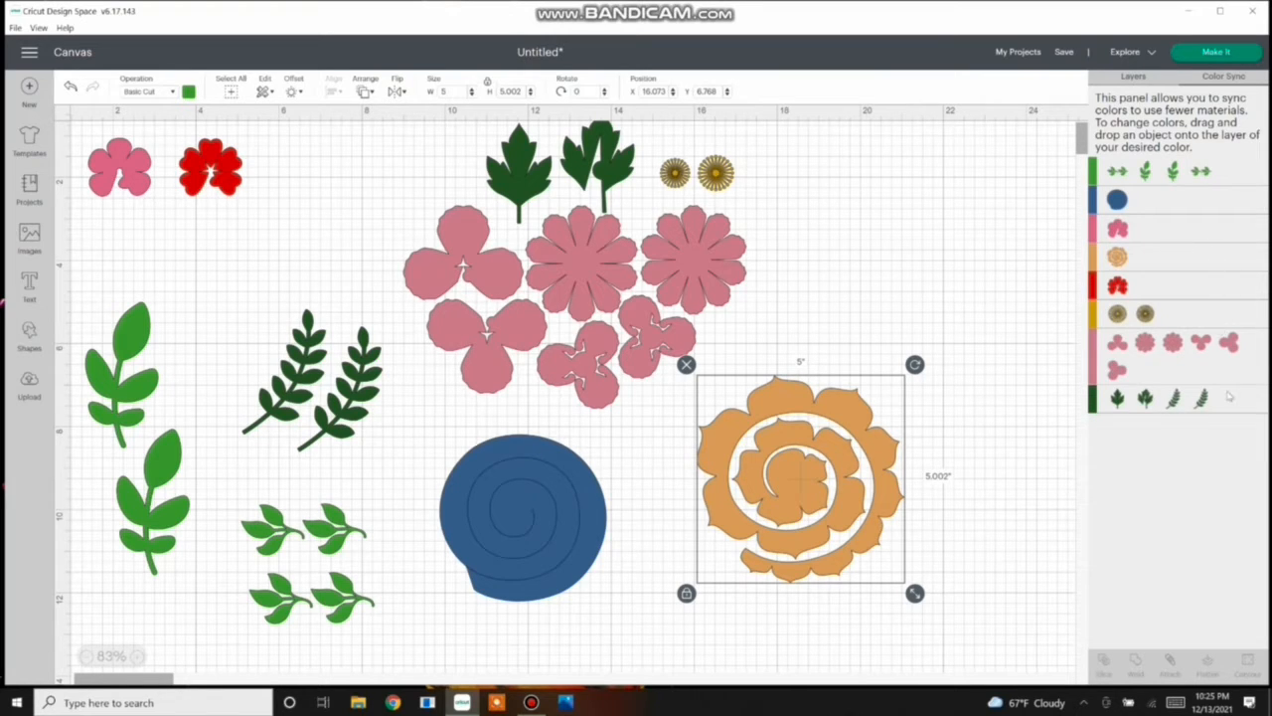
{"action": "left_click_drag", "start_coordinate": [1203, 174], "coordinate": [1228, 406]}
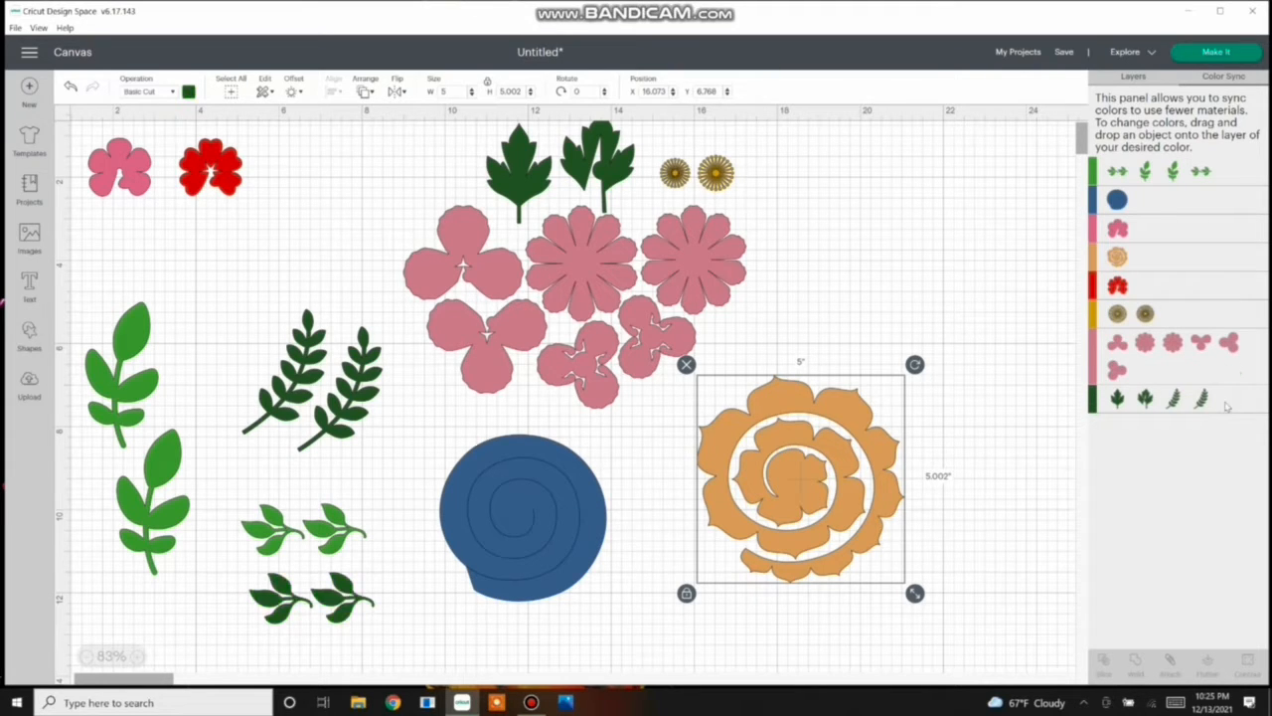